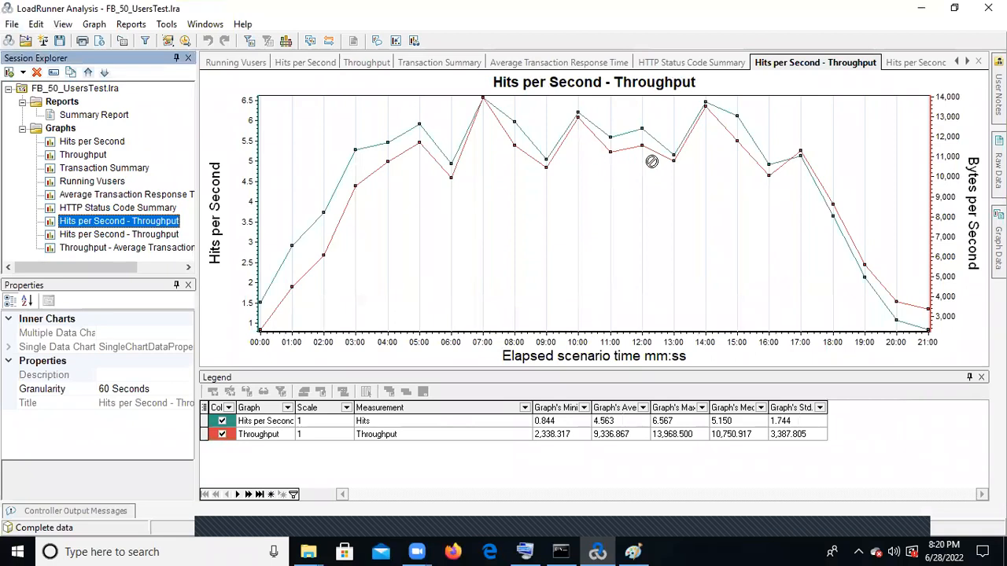
# View the second Hits per Second - Throughput merged graph and the Throughput - Average Transaction Response Time graph.
pyautogui.click(110, 235)
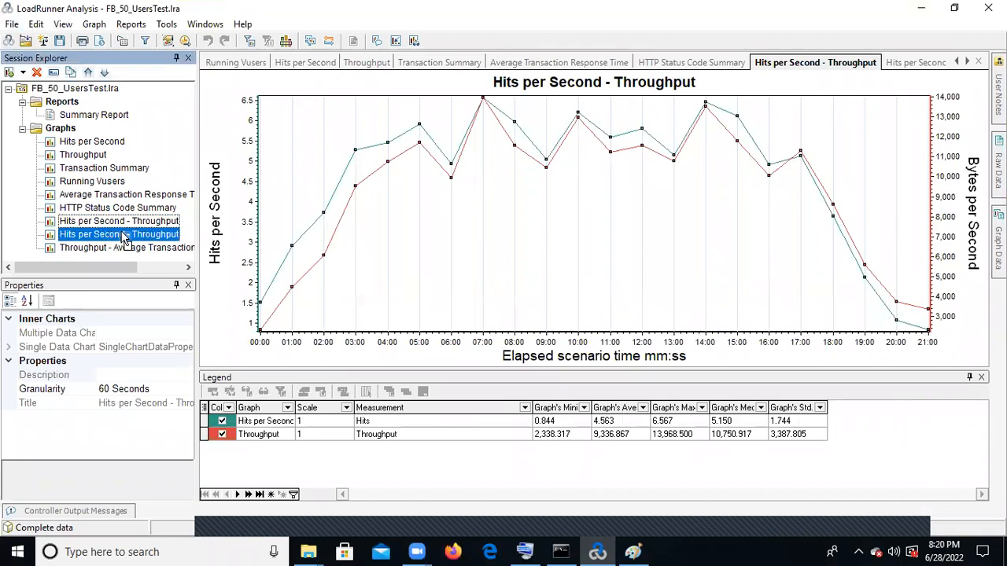
pyautogui.doubleClick(124, 238)
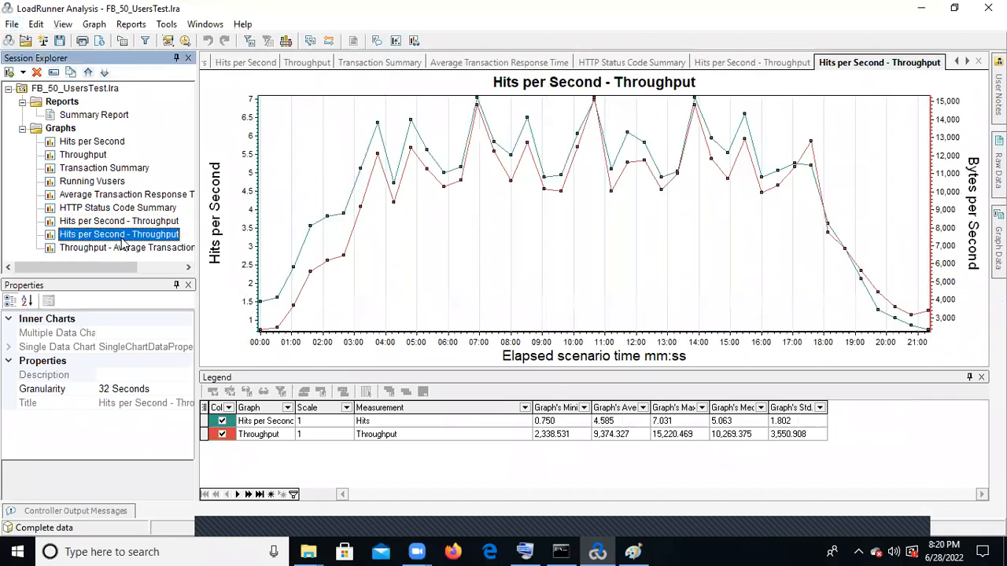
pyautogui.doubleClick(114, 248)
pyautogui.press('alt')
pyautogui.press('alt')
pyautogui.press('alt')
pyautogui.press('alt')
pyautogui.press('alt')
pyautogui.press('alt')
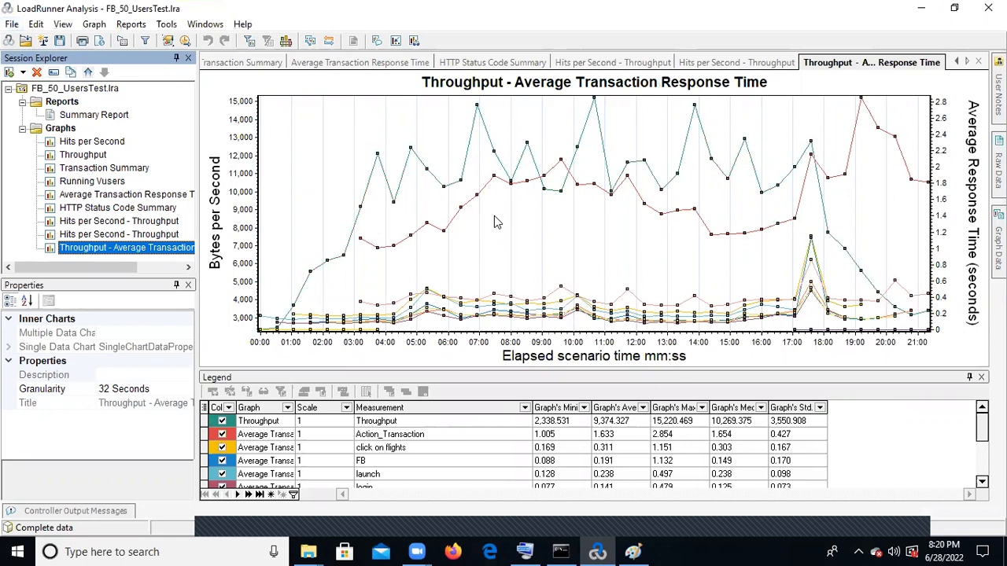
pyautogui.press('alt')
pyautogui.press('alt')
pyautogui.press('alt')
pyautogui.press('alt')
pyautogui.press('alt')
pyautogui.press('alt')
pyautogui.press('alt')
pyautogui.press('alt')
pyautogui.press('alt')
pyautogui.press('alt')
pyautogui.press('alt')
pyautogui.press('alt')
pyautogui.press('alt')
pyautogui.press('alt')
pyautogui.press('alt')
pyautogui.press('alt')
pyautogui.press('alt')
pyautogui.press('alt')
pyautogui.press('alt')
pyautogui.press('alt')
pyautogui.press('alt')
pyautogui.press('alt')
pyautogui.press('alt')
pyautogui.press('alt')
pyautogui.press('alt')
pyautogui.press('alt')
pyautogui.press('alt')
# Open the Throughput graph from the session's graph list.
pyautogui.doubleClick(93, 156)
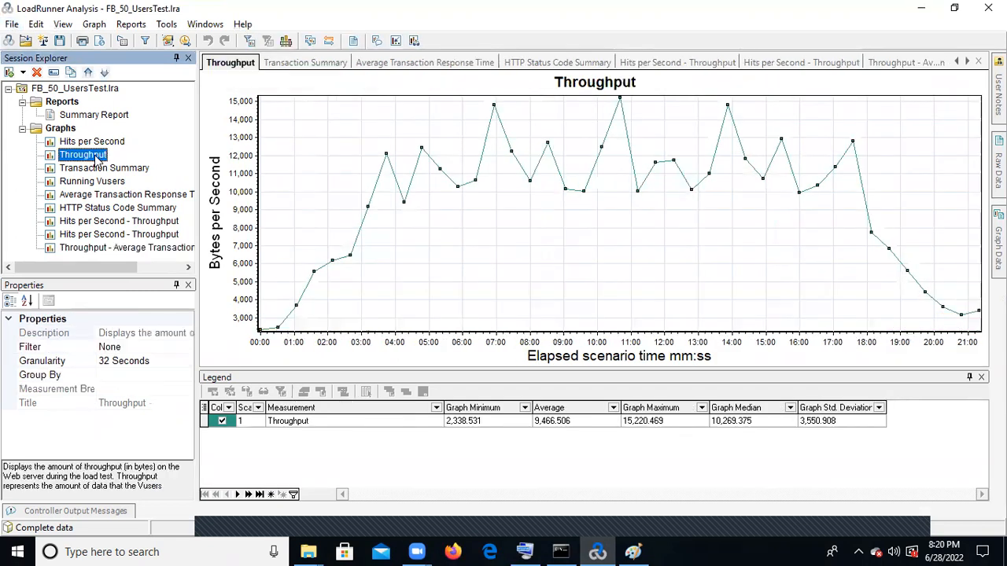
pyautogui.click(458, 200)
pyautogui.rightClick(458, 200)
pyautogui.press('Escape')
pyautogui.rightClick(481, 192)
pyautogui.press('Escape')
pyautogui.press('alt')
pyautogui.click(395, 125)
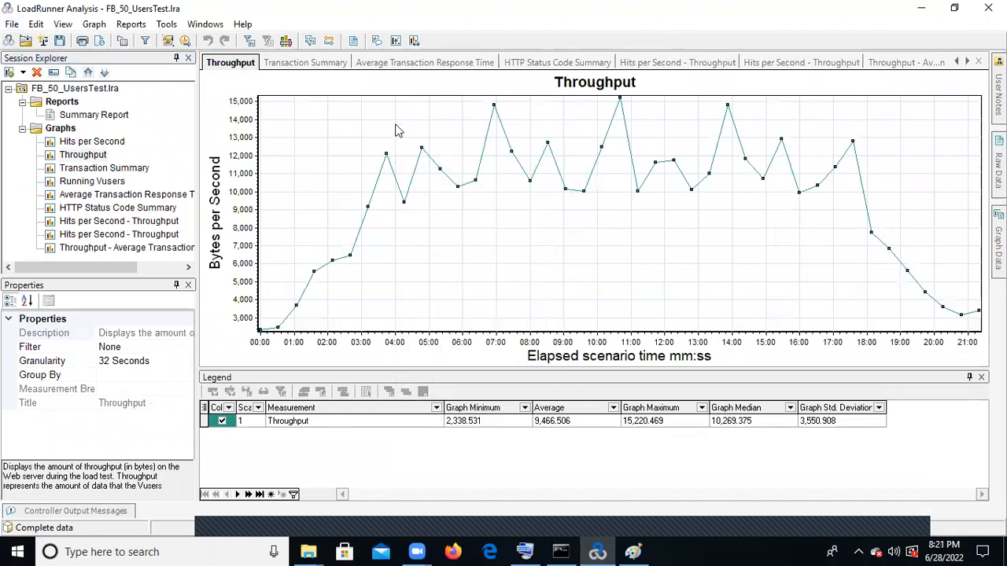
pyautogui.rightClick(398, 130)
pyautogui.rightClick(396, 128)
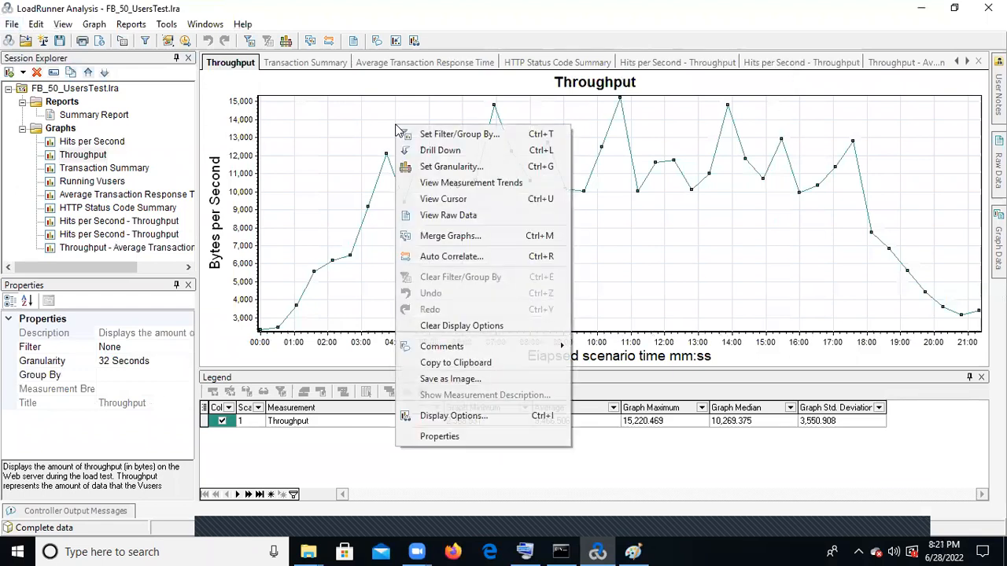
pyautogui.press('Escape')
pyautogui.rightClick(423, 132)
pyautogui.click(423, 128)
pyautogui.rightClick(429, 135)
pyautogui.click(427, 134)
pyautogui.rightClick(452, 137)
pyautogui.click(490, 212)
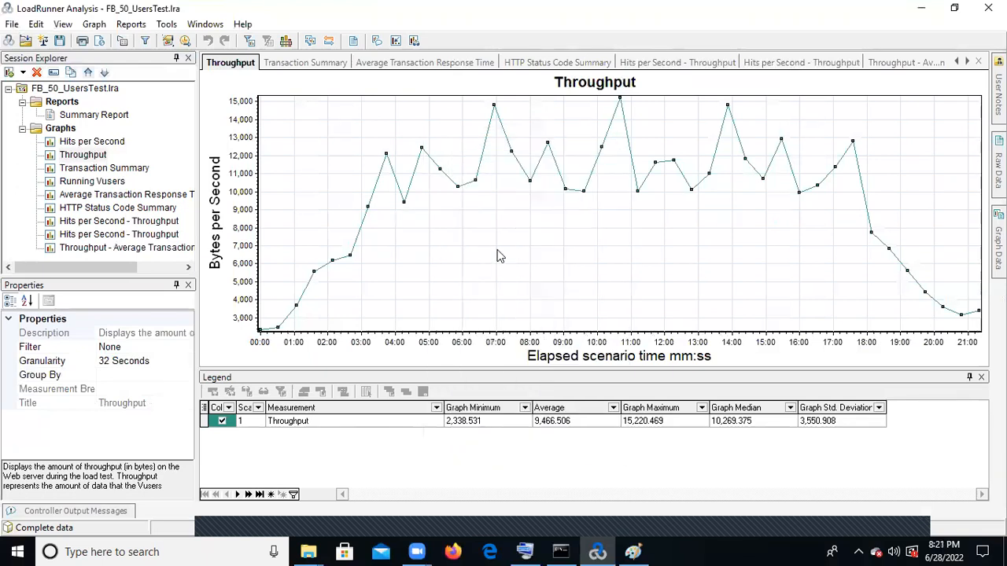
pyautogui.press('alt')
pyautogui.press('alt')
pyautogui.press('alt')
pyautogui.press('alt')
pyautogui.rightClick(417, 119)
pyautogui.click(417, 120)
pyautogui.rightClick(417, 119)
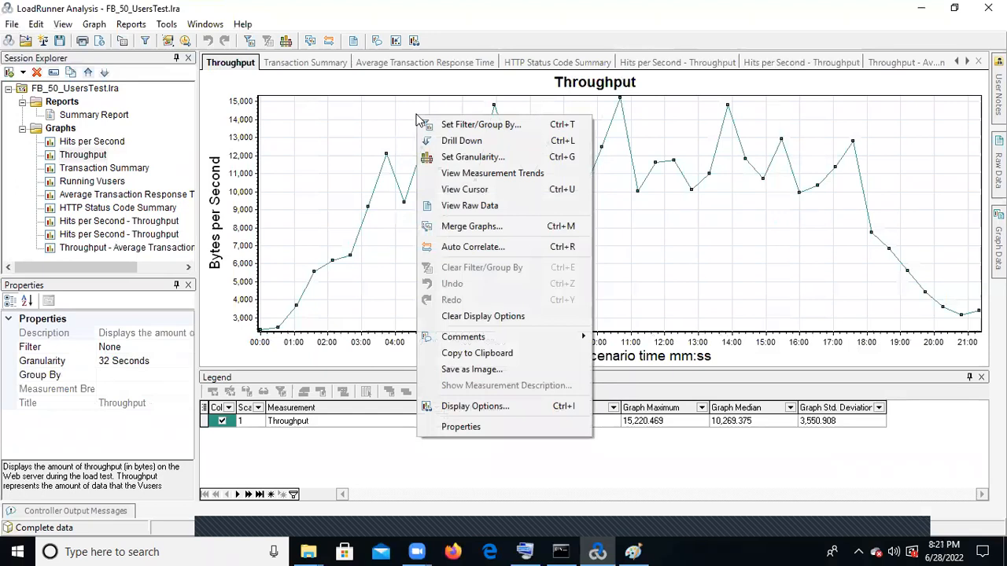
pyautogui.click(509, 251)
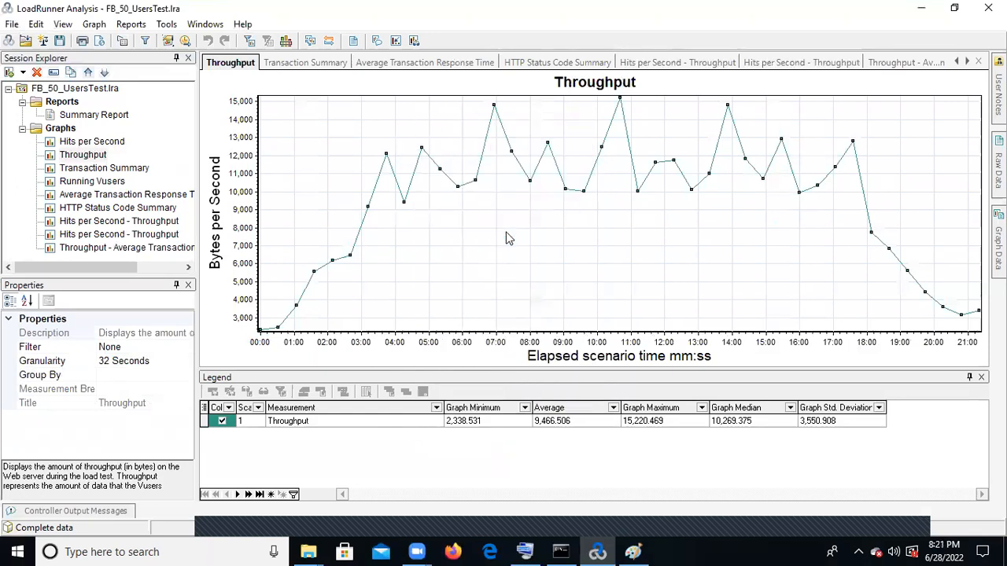
# Merge the Throughput graph with Running Vusers using the Overlay merge type and the title Throughput - Running Vusers.
pyautogui.rightClick(449, 147)
pyautogui.click(528, 269)
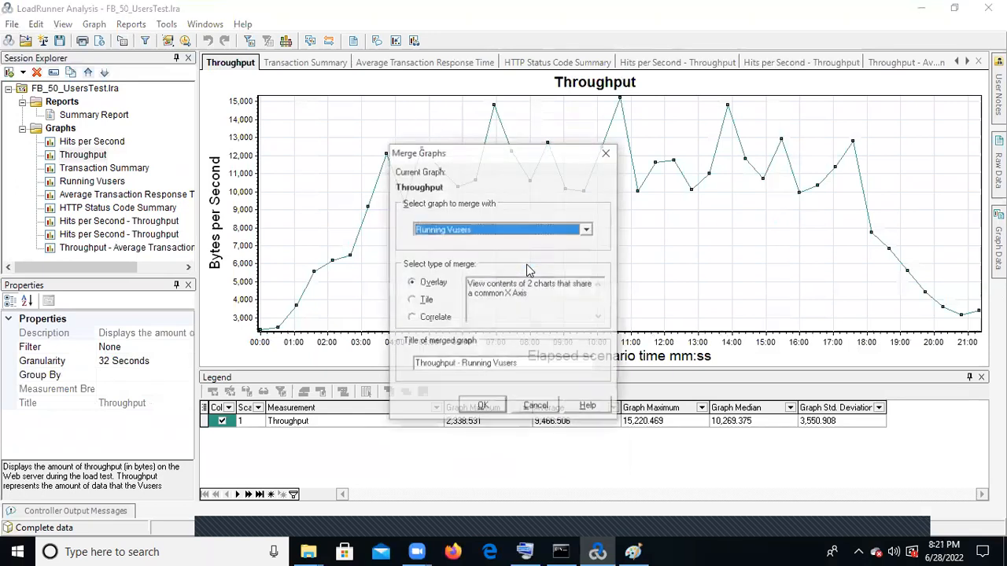
pyautogui.click(586, 230)
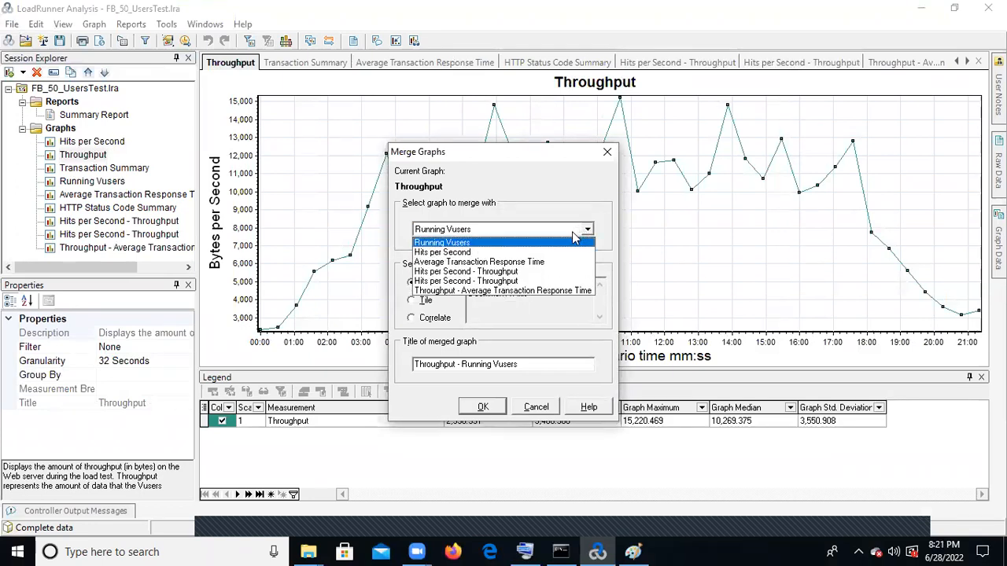
pyautogui.click(533, 244)
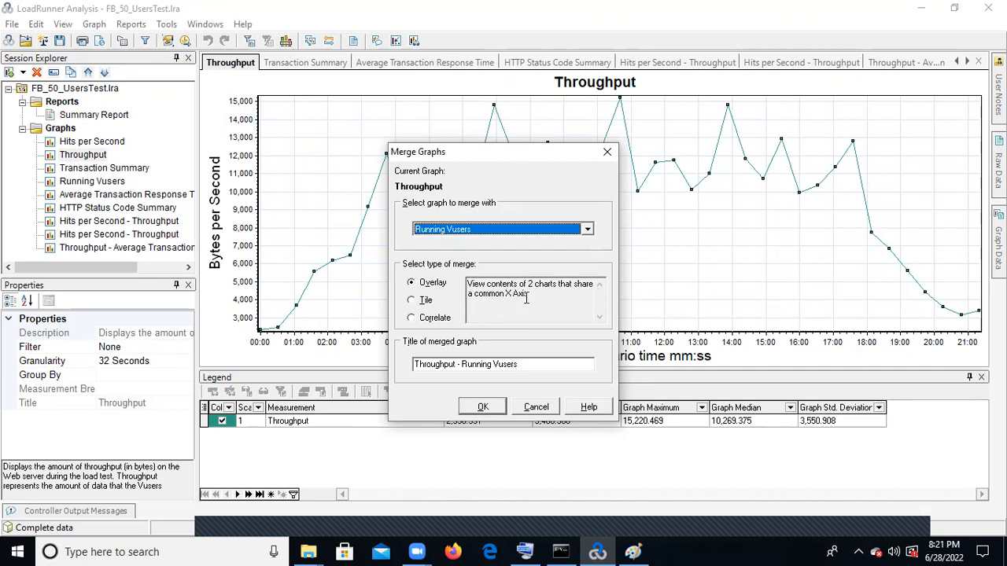
pyautogui.click(424, 302)
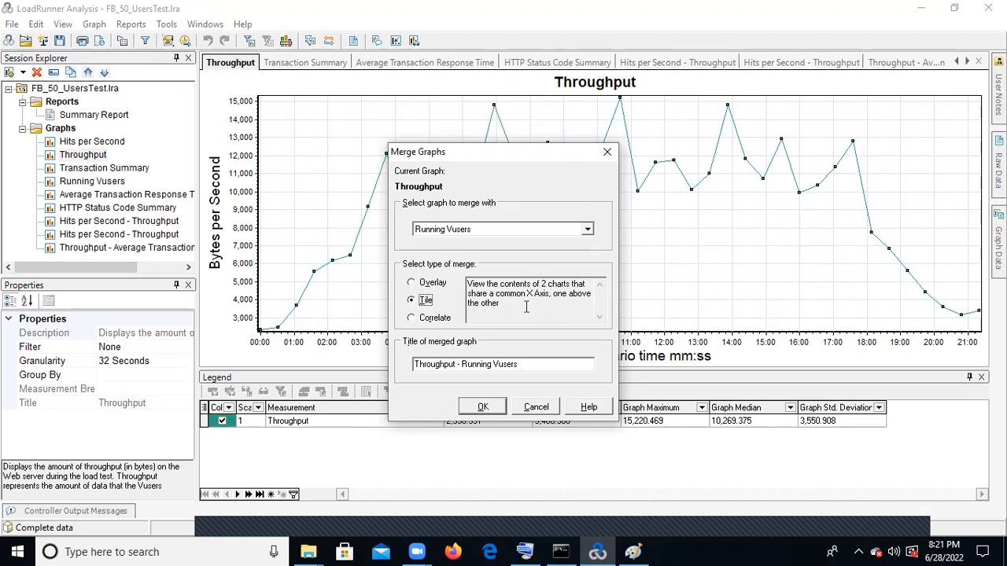
pyautogui.click(410, 318)
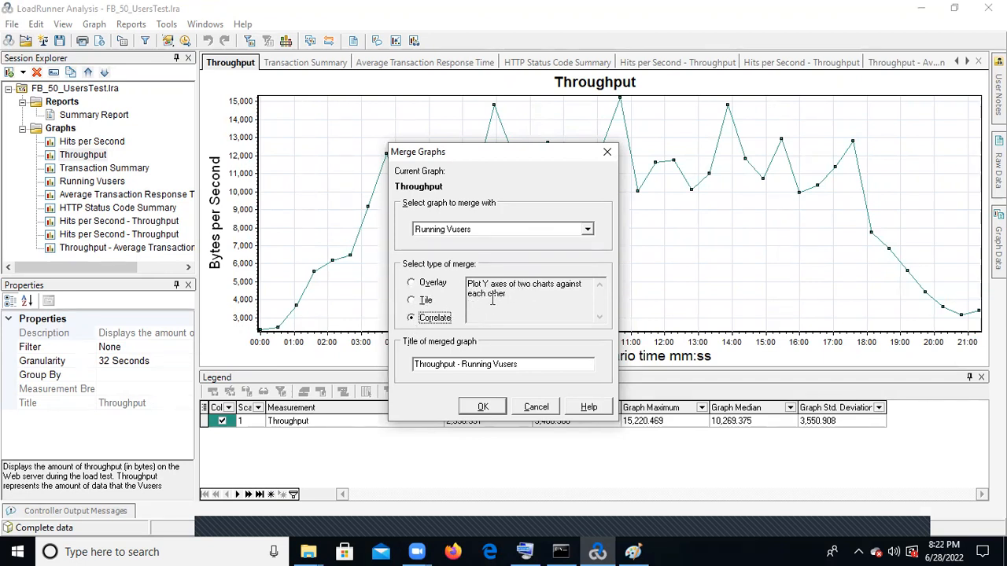
pyautogui.click(411, 284)
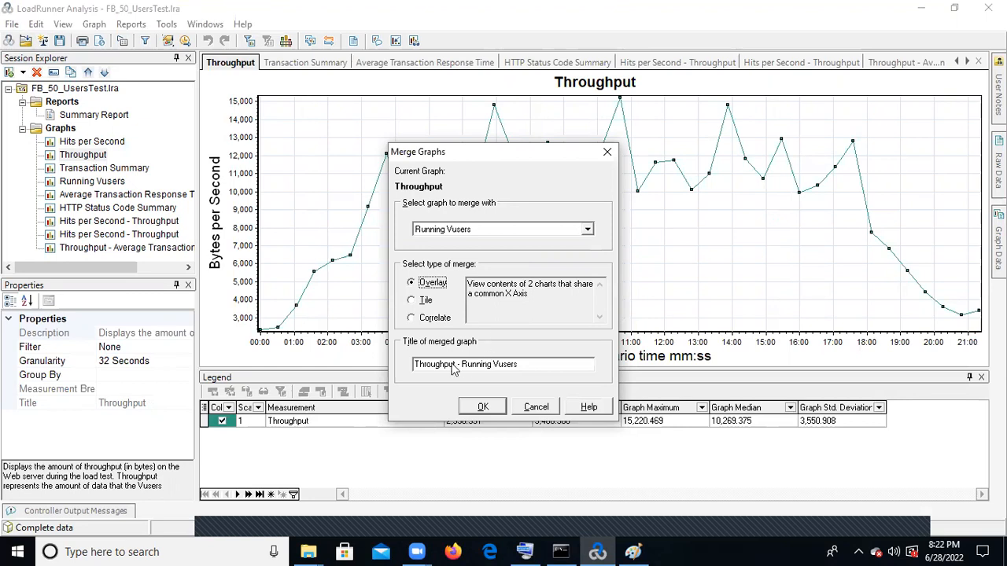
pyautogui.click(483, 407)
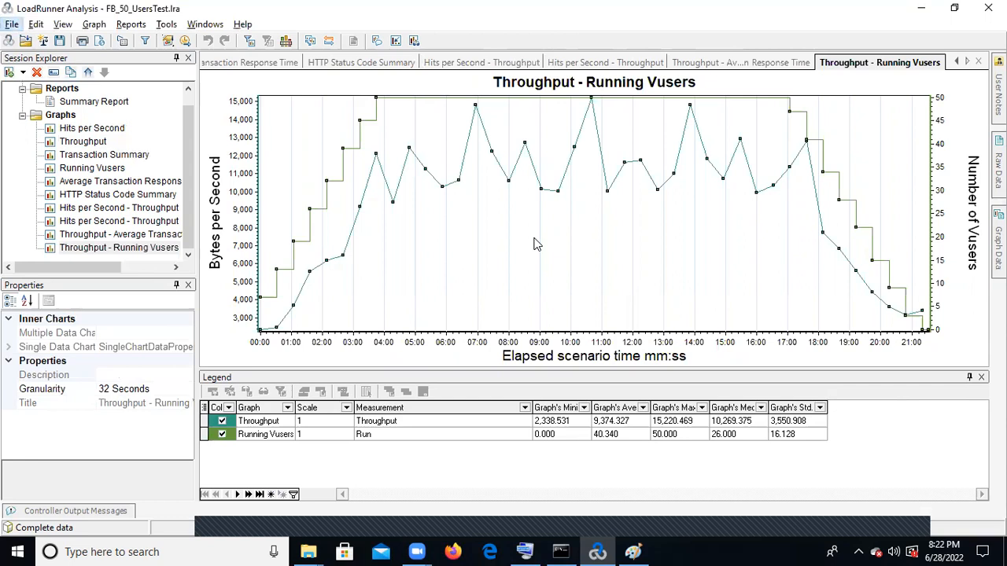
pyautogui.press('alt')
pyautogui.click(743, 549)
pyautogui.rightClick(743, 549)
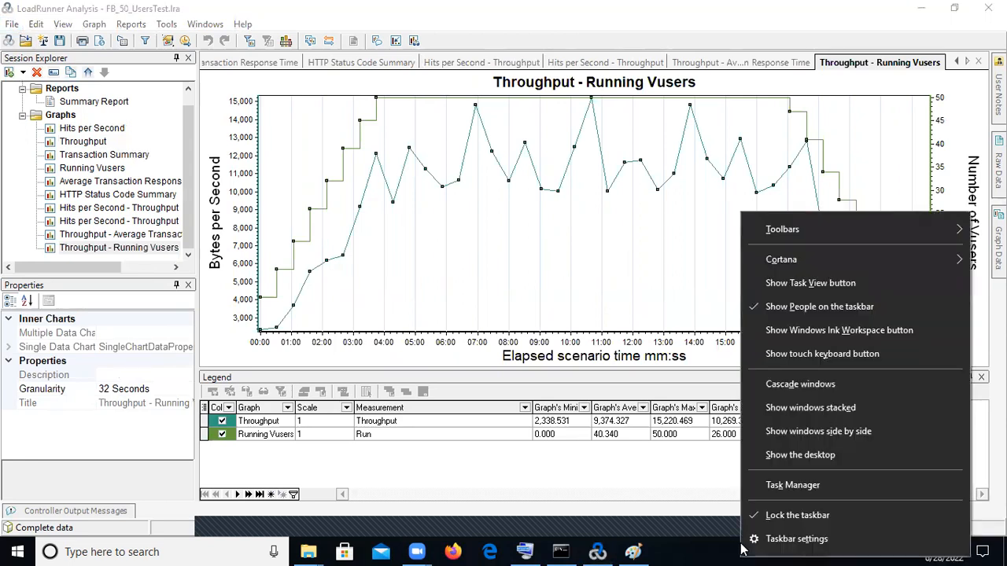
pyautogui.click(744, 550)
pyautogui.rightClick(775, 550)
pyautogui.click(770, 548)
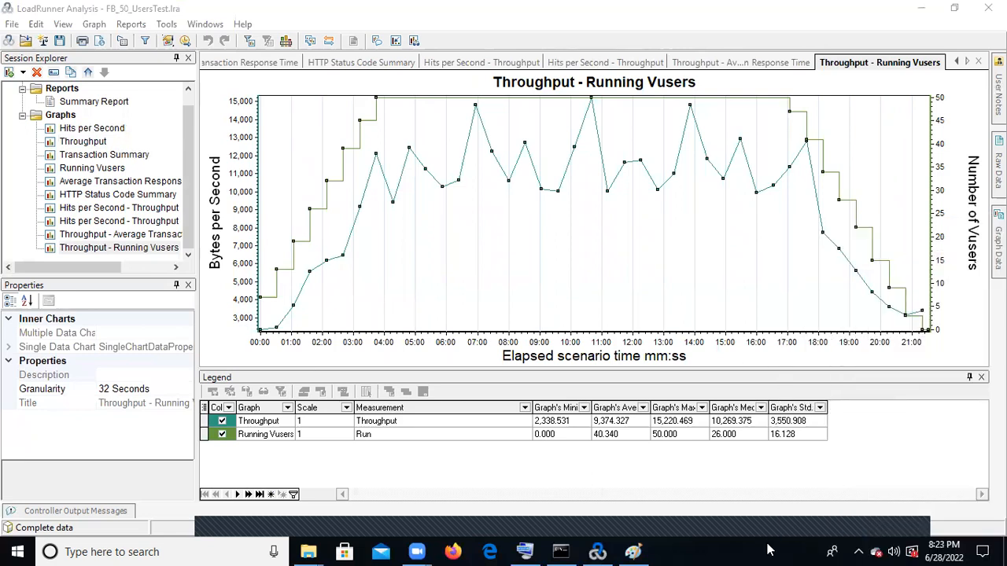
pyautogui.rightClick(769, 549)
pyautogui.click(768, 550)
pyautogui.rightClick(770, 549)
pyautogui.click(770, 550)
pyautogui.rightClick(770, 549)
pyautogui.click(767, 550)
pyautogui.rightClick(758, 550)
pyautogui.click(757, 549)
pyautogui.rightClick(757, 550)
pyautogui.click(758, 549)
pyautogui.rightClick(759, 550)
pyautogui.click(759, 550)
pyautogui.rightClick(760, 550)
pyautogui.click(759, 550)
pyautogui.rightClick(772, 550)
pyautogui.click(778, 550)
pyautogui.rightClick(784, 549)
pyautogui.click(784, 550)
pyautogui.rightClick(785, 551)
pyautogui.click(789, 552)
# Search Windows for "task" and open Task Manager.
pyautogui.click(157, 552)
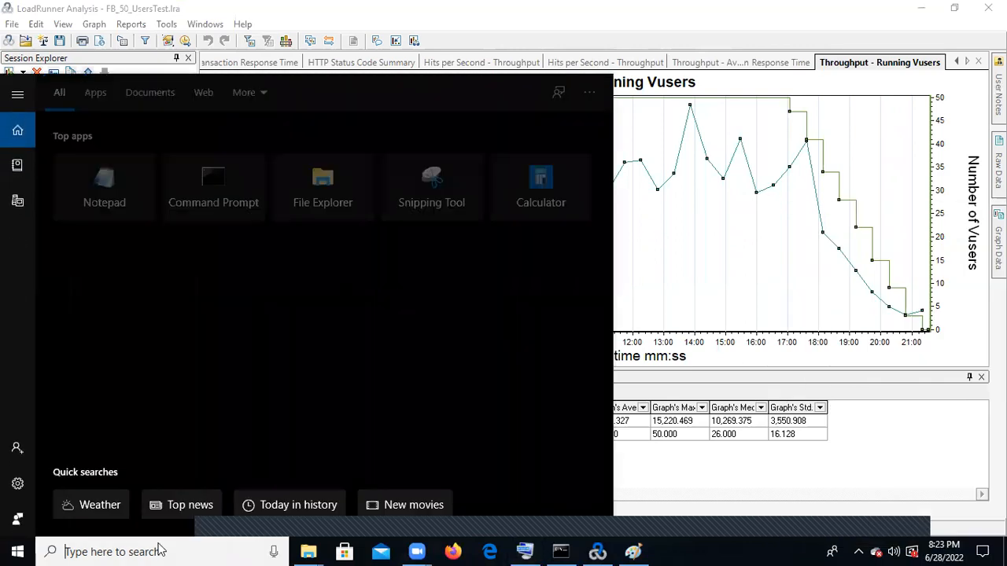
pyautogui.write('task')
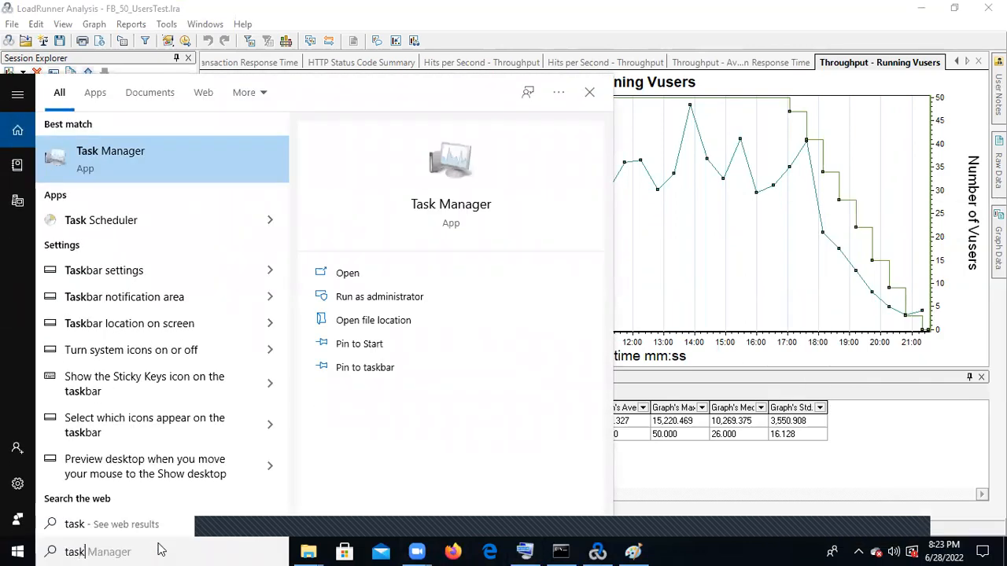
pyautogui.click(377, 273)
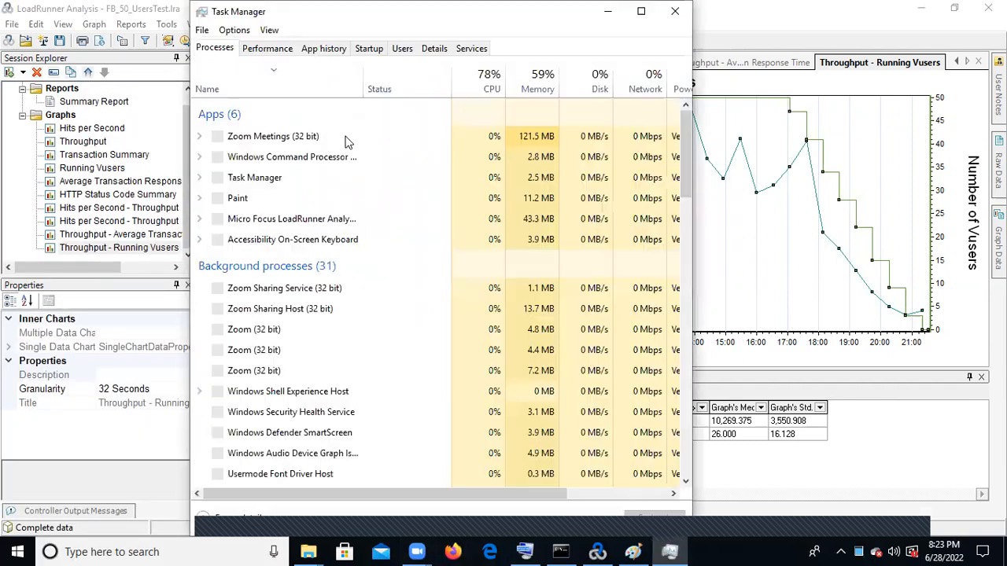
# Examine the machine's CPU, Memory, Disk 0 and Wi-Fi performance graphs.
pyautogui.click(272, 48)
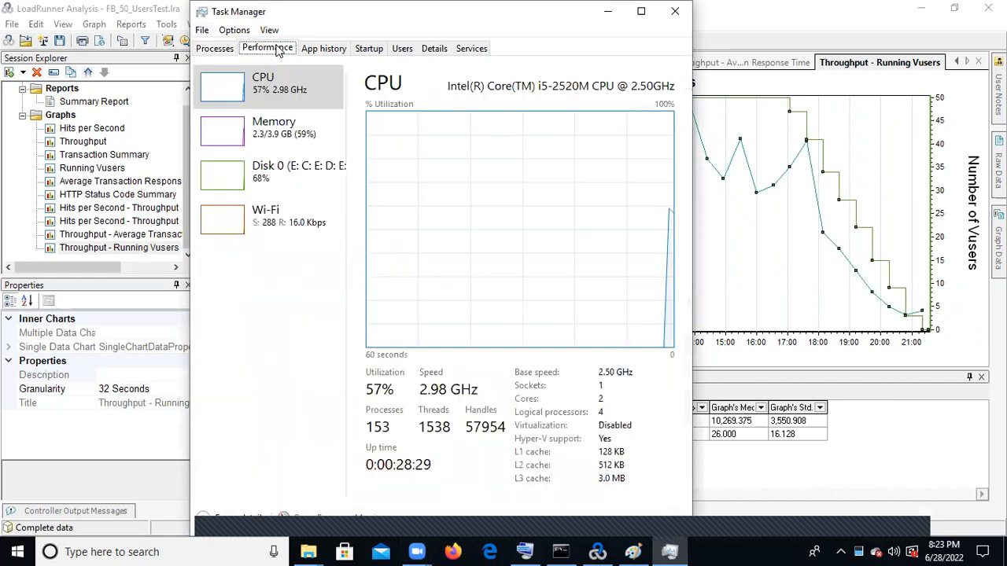
pyautogui.click(284, 140)
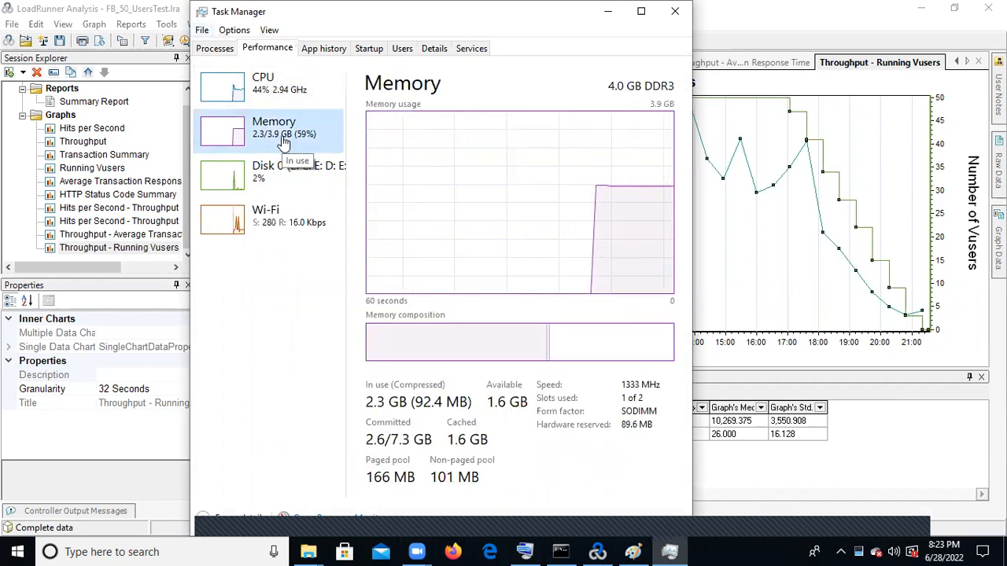
pyautogui.press('alt')
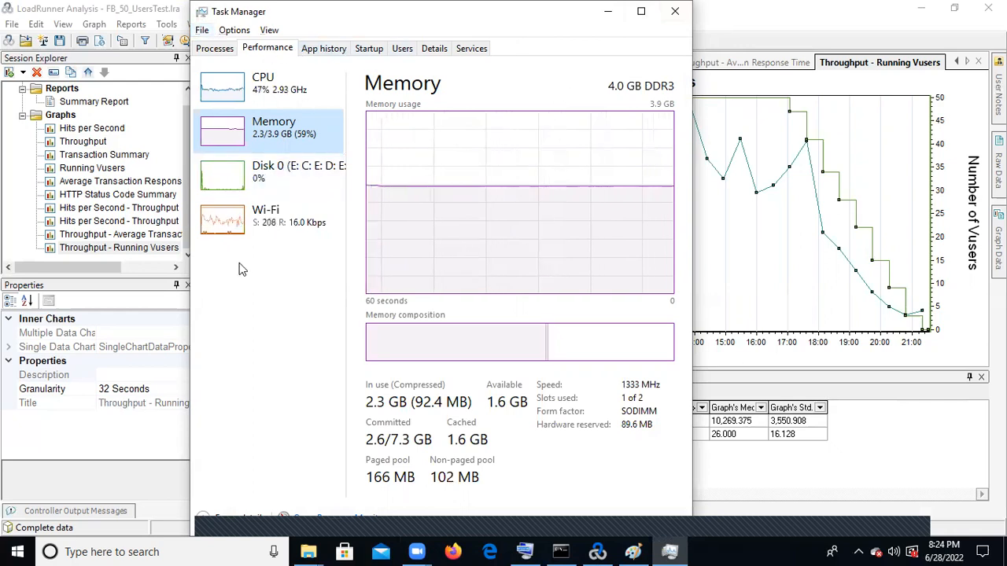
pyautogui.click(299, 186)
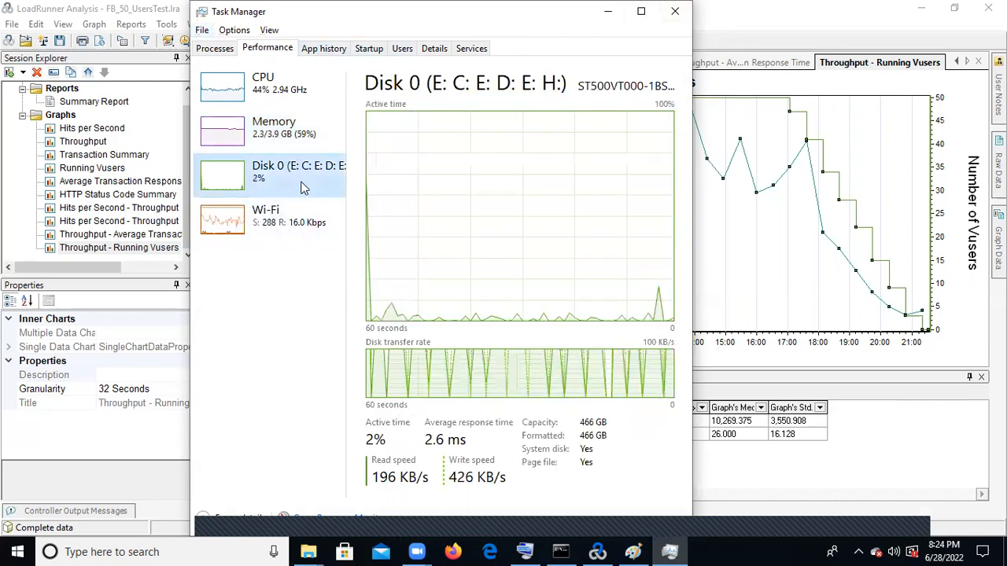
pyautogui.click(292, 224)
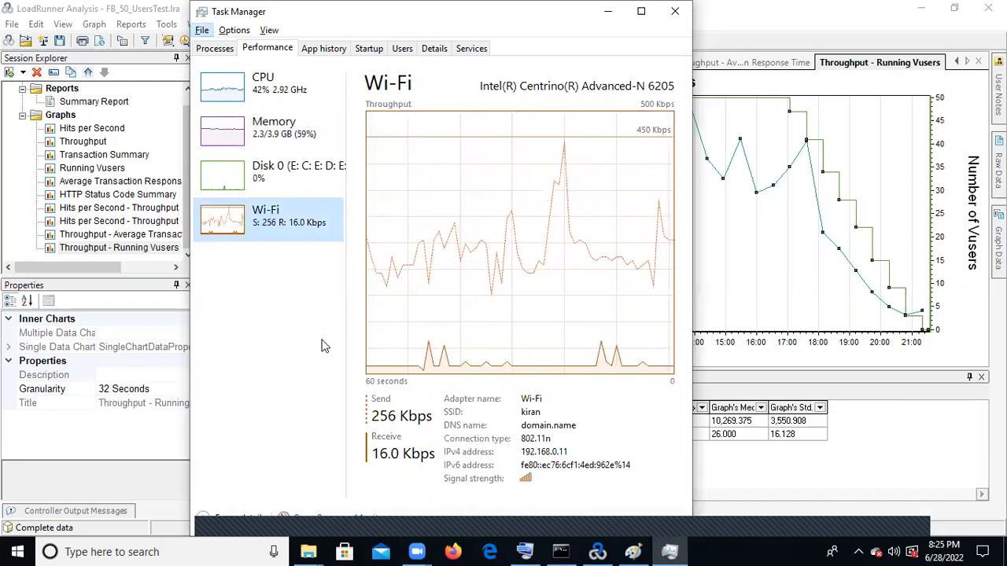
# View the list of Windows services and minimize Task Manager to return to LoadRunner Analysis.
pyautogui.click(471, 49)
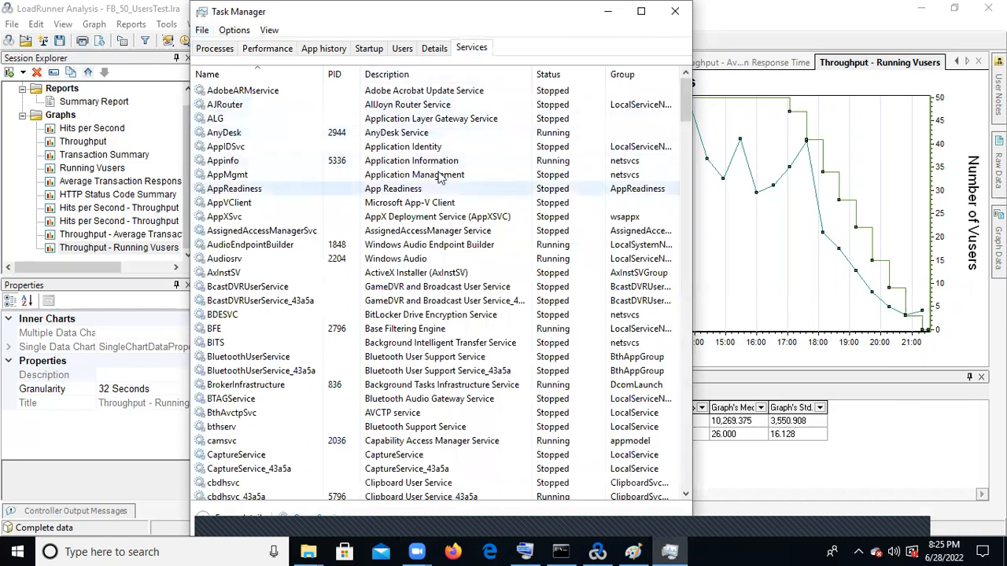
pyautogui.click(607, 11)
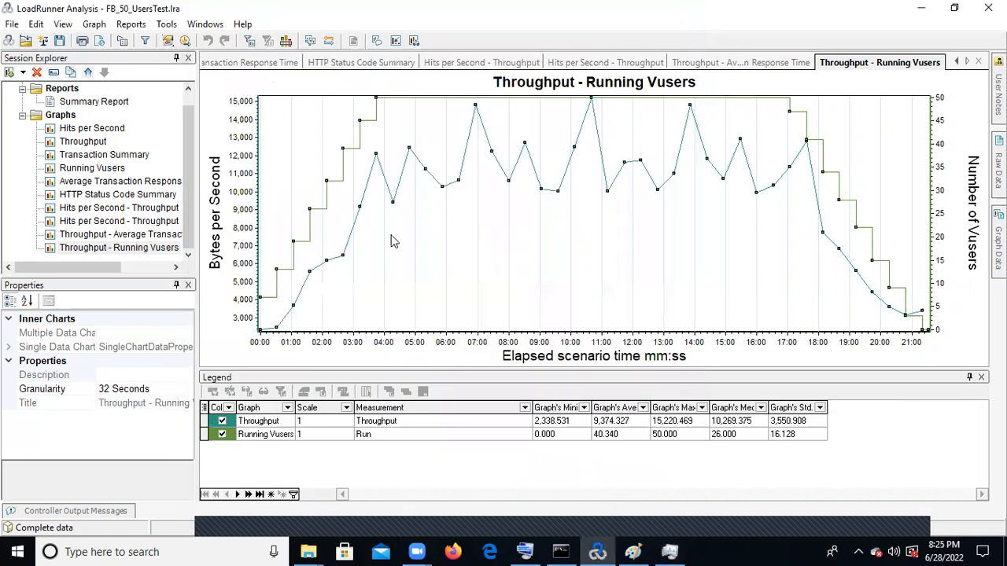
pyautogui.press('alt')
pyautogui.press('alt')
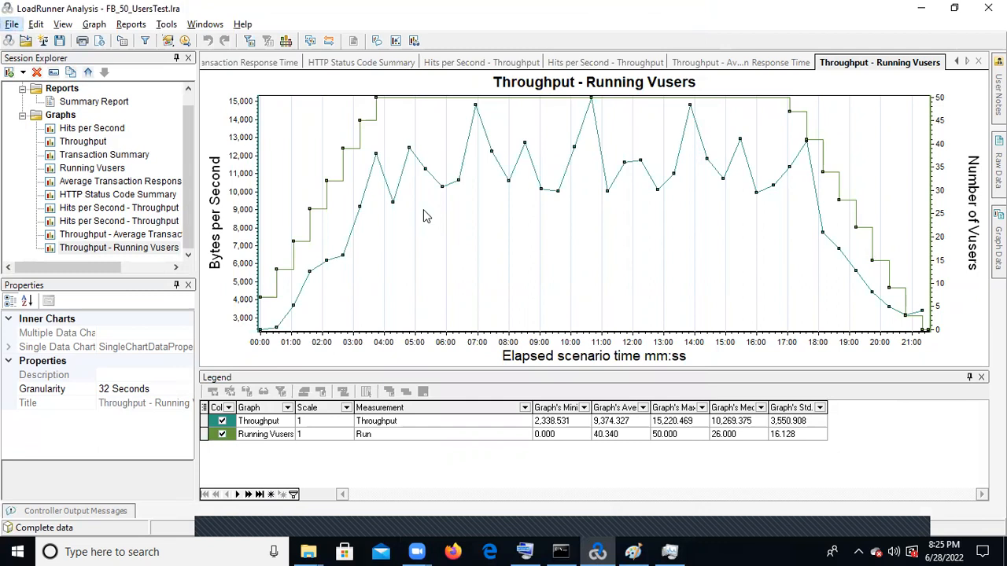
pyautogui.press('alt')
pyautogui.press('alt')
pyautogui.press('alt')
pyautogui.press('alt')
pyautogui.press('alt')
pyautogui.press('alt')
pyautogui.press('alt')
pyautogui.press('alt')
pyautogui.press('alt')
pyautogui.press('alt')
pyautogui.press('alt')
pyautogui.press('alt')
pyautogui.press('alt')
pyautogui.press('alt')
pyautogui.press('alt')
pyautogui.press('alt')
pyautogui.press('alt')
pyautogui.press('alt')
pyautogui.press('alt')
pyautogui.press('alt')
pyautogui.press('alt')
pyautogui.press('alt')
pyautogui.press('alt')
pyautogui.press('alt')
pyautogui.press('alt')
pyautogui.press('alt')
# Display the Average Transaction Response Time graph and look through the transactions in its legend.
pyautogui.moveTo(188, 114); pyautogui.dragTo(189, 96)
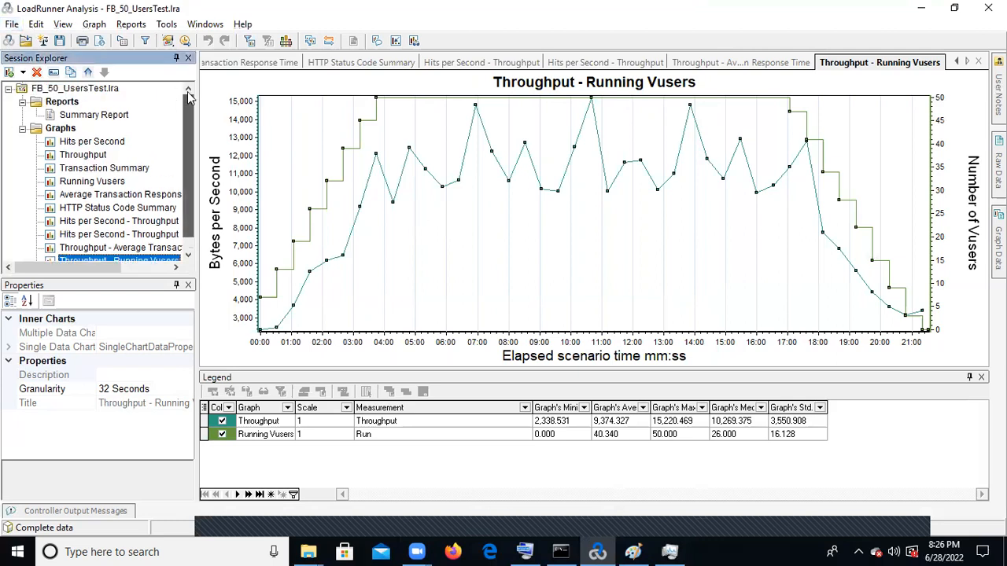
pyautogui.press('alt')
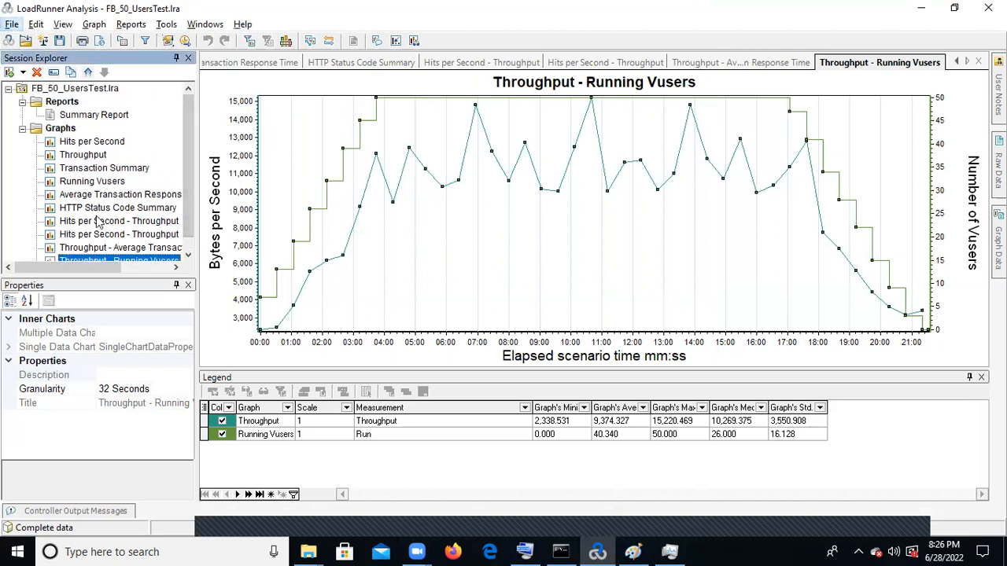
pyautogui.click(118, 195)
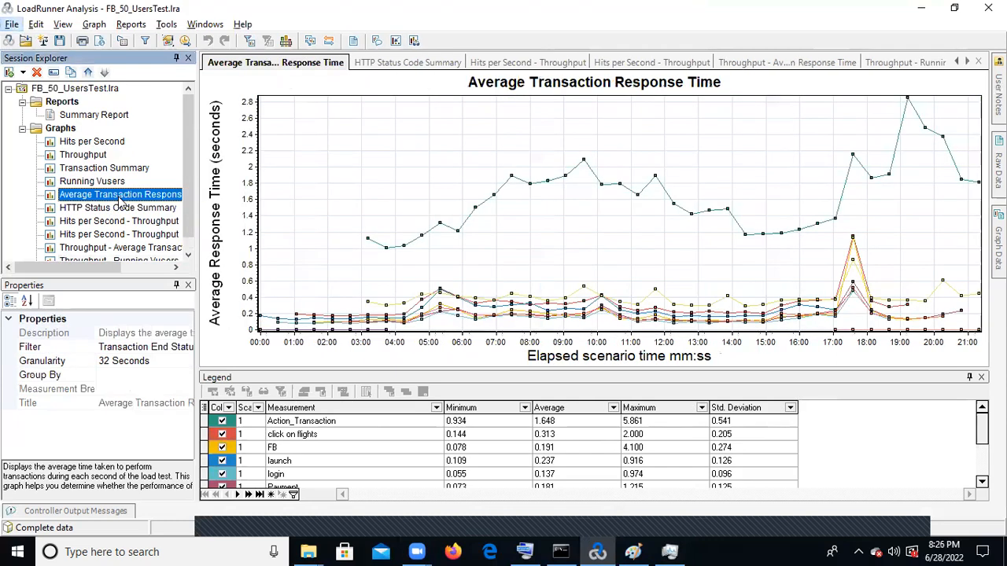
pyautogui.moveTo(982, 434)
pyautogui.mouseDown()
pyautogui.moveTo(983, 462)
pyautogui.moveTo(983, 433)
pyautogui.mouseUp()
pyautogui.click(982, 407)
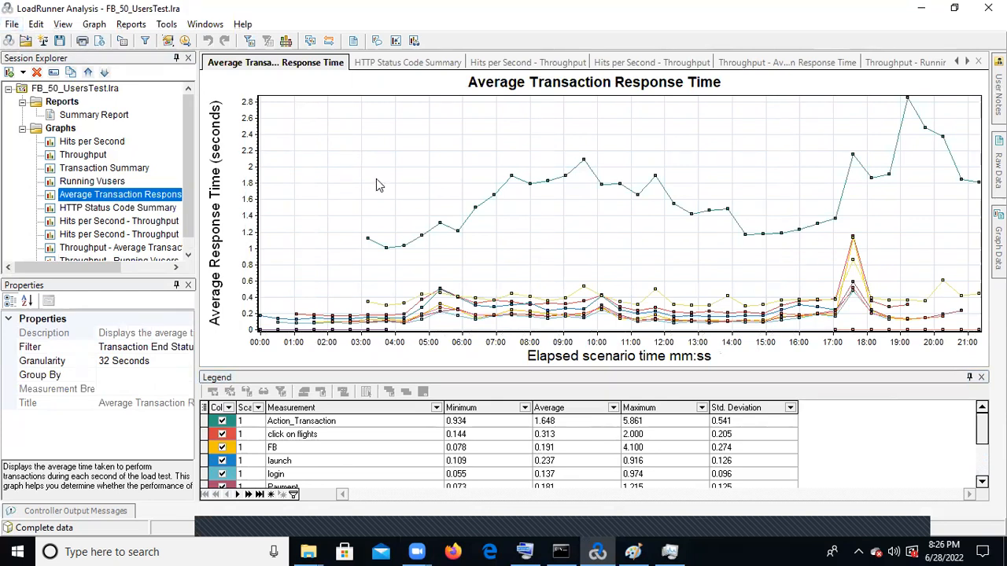
# Generate a report from the "Detailed report (for single run)" template for the whole scenario.
pyautogui.click(132, 25)
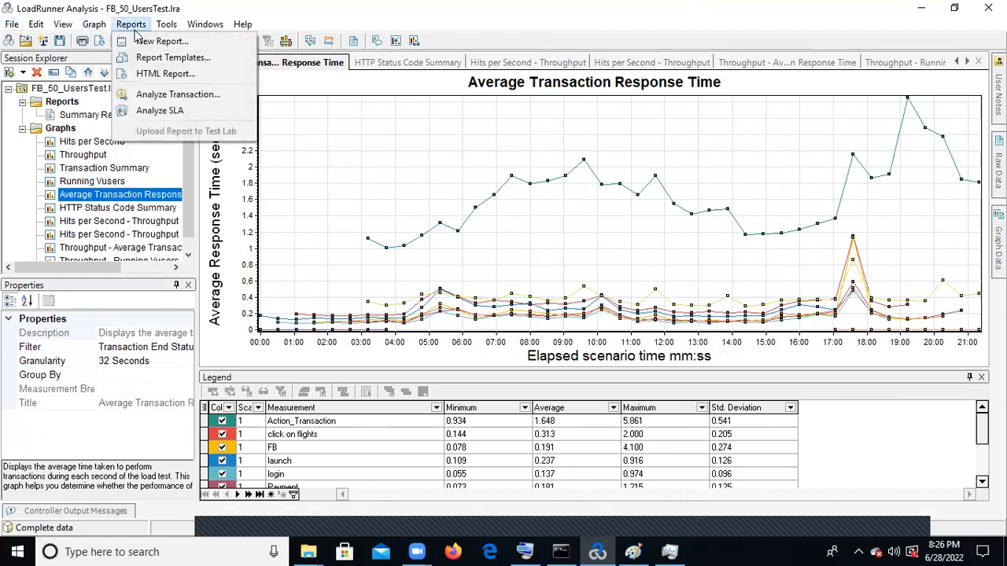
pyautogui.click(194, 63)
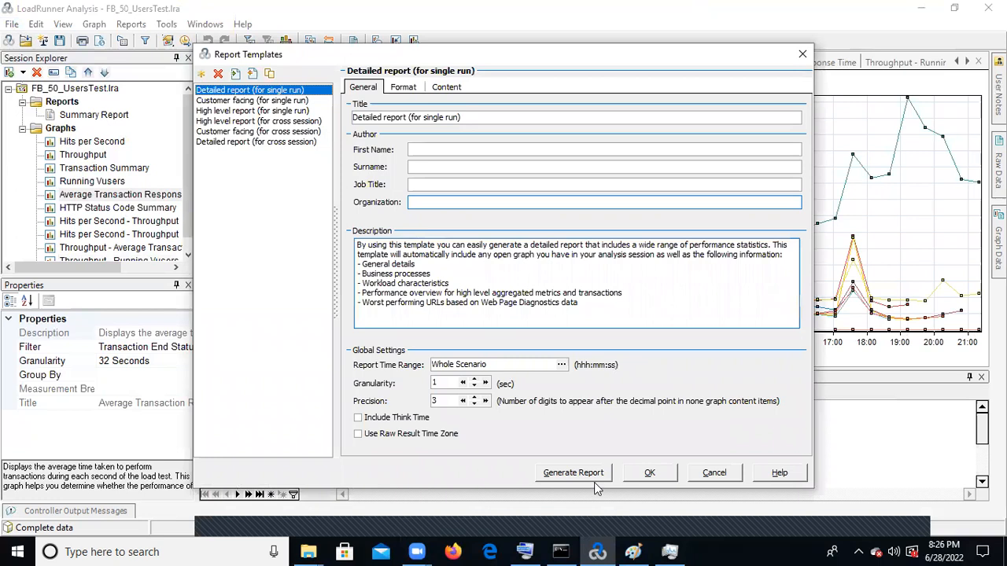
pyautogui.click(585, 476)
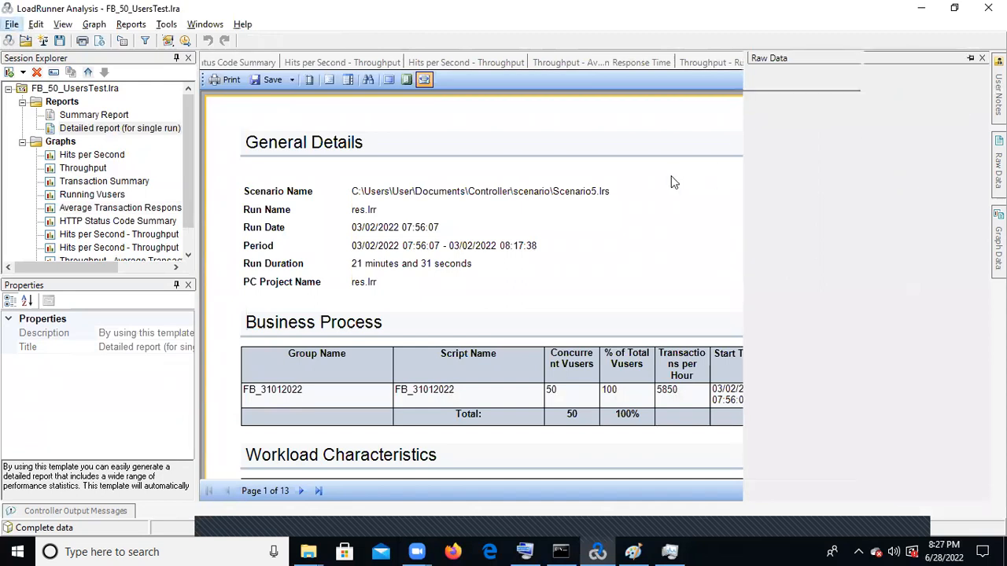
# Review the detailed report's General Details, Business Process, Workload Characteristics and Transaction Summary sections.
pyautogui.moveTo(997, 91)
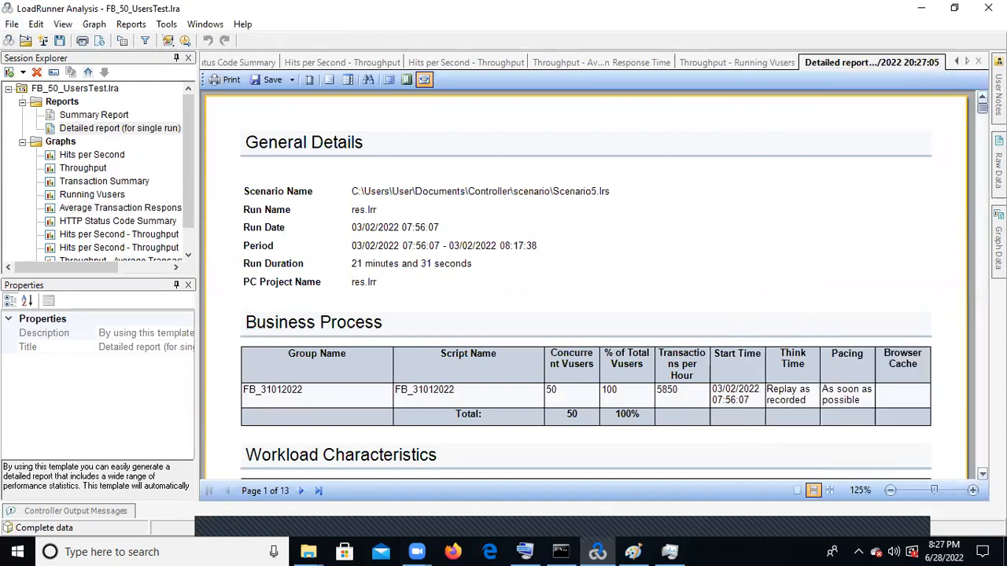
pyautogui.scroll(-1, 484, 203)
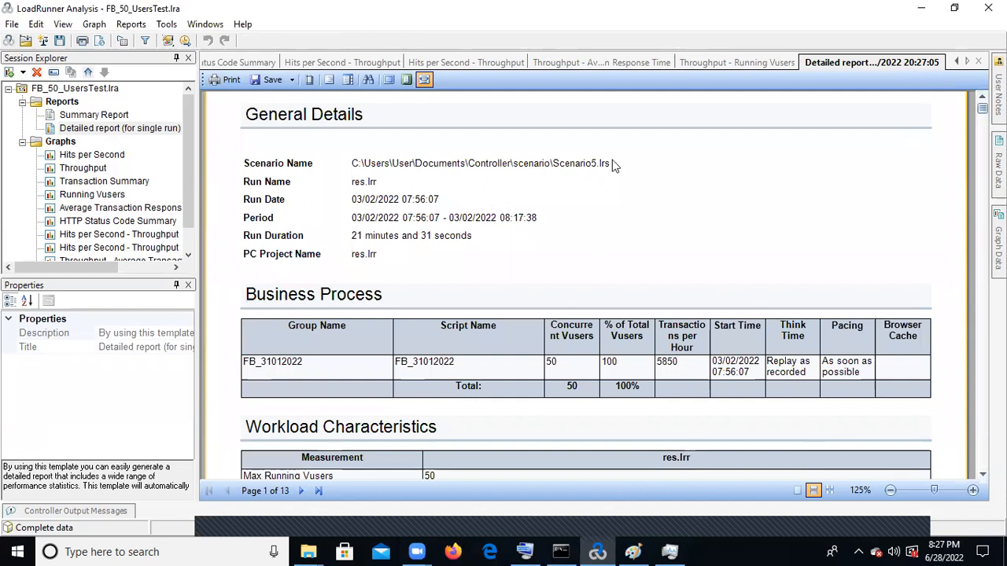
pyautogui.scroll(1, 371, 171)
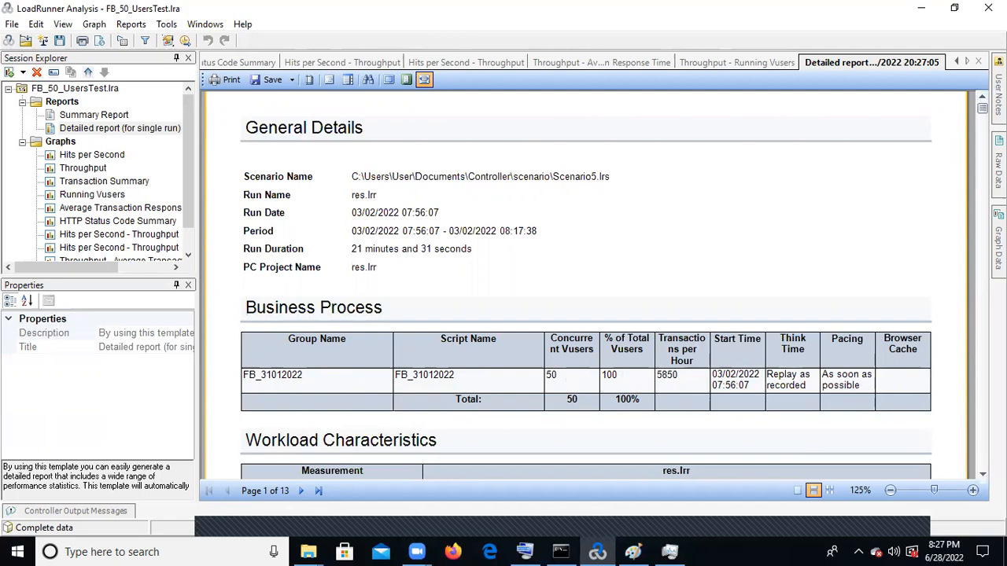
pyautogui.scroll(-5, 586, 284)
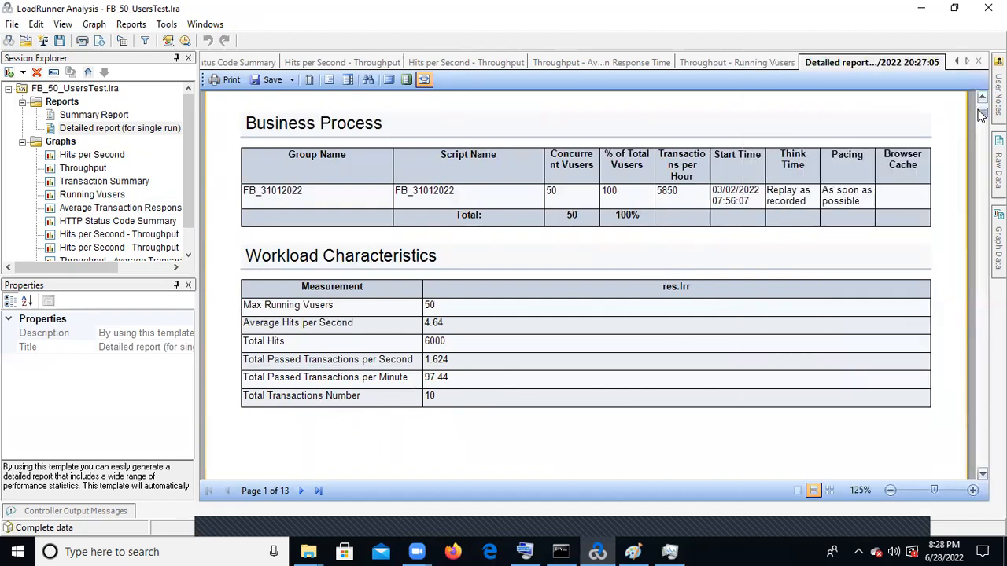
pyautogui.moveTo(978, 112); pyautogui.dragTo(981, 144)
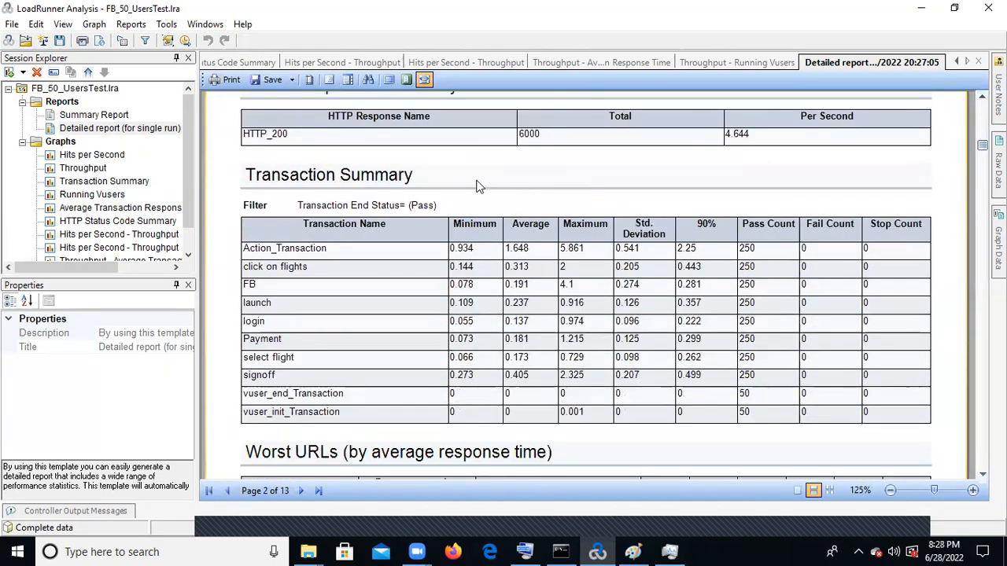
pyautogui.moveTo(245, 176); pyautogui.dragTo(415, 174)
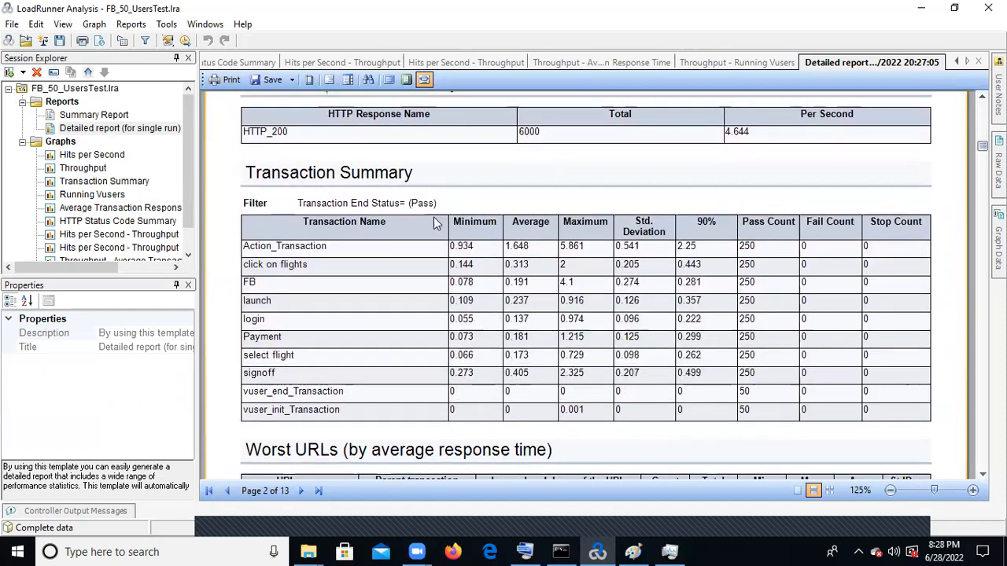
pyautogui.moveTo(434, 217); pyautogui.dragTo(464, 219)
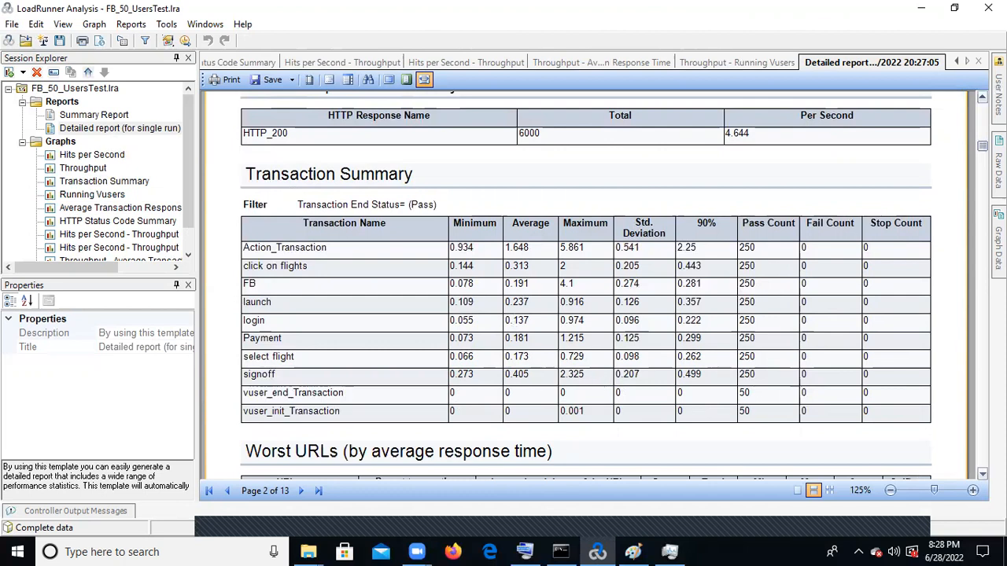
# Examine the report's Worst URLs and Most Resource Consuming URLs tables.
pyautogui.scroll(-5, 586, 283)
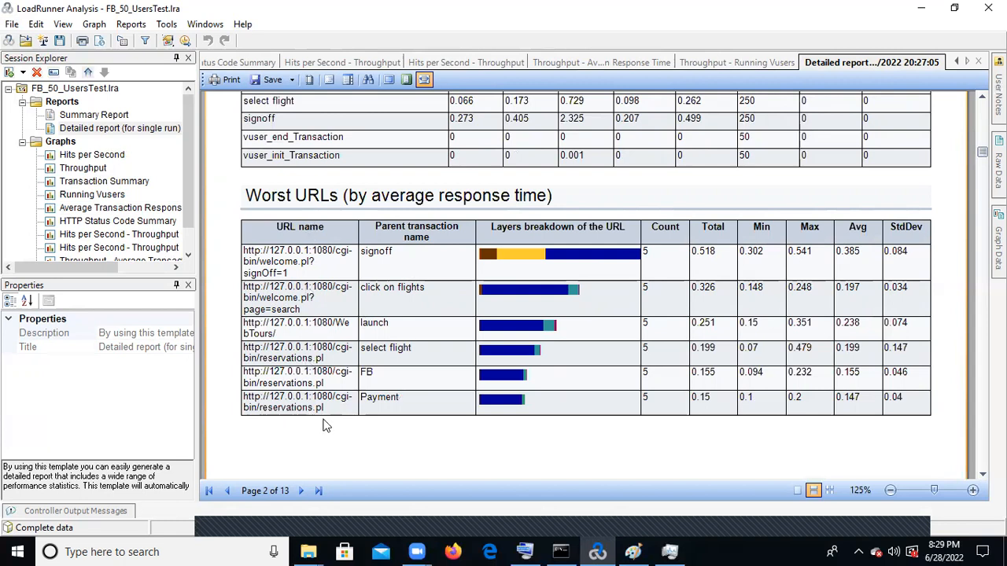
pyautogui.moveTo(997, 240)
pyautogui.moveTo(998, 166)
pyautogui.scroll(-5, 586, 283)
pyautogui.scroll(-2, 586, 284)
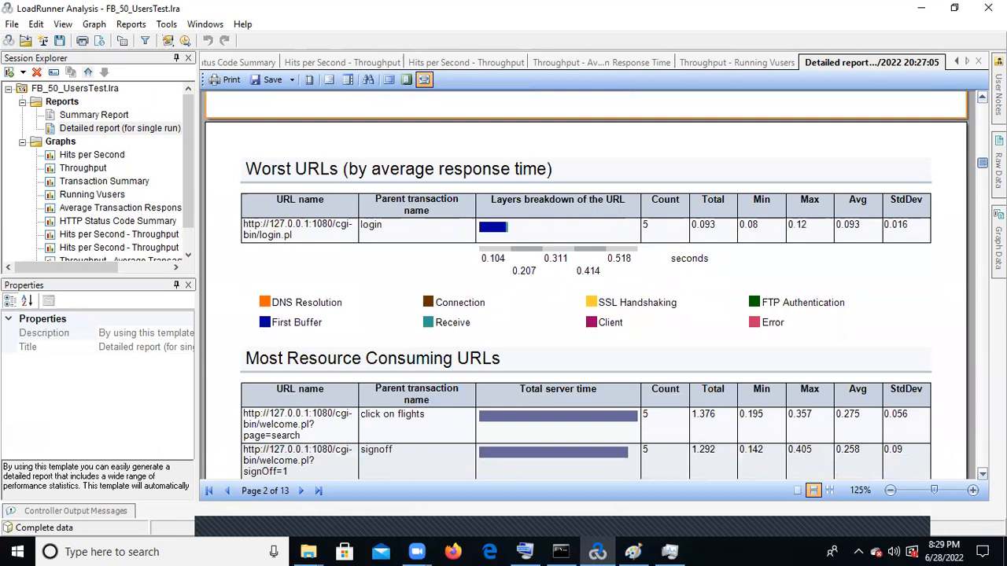
pyautogui.scroll(-6, 586, 283)
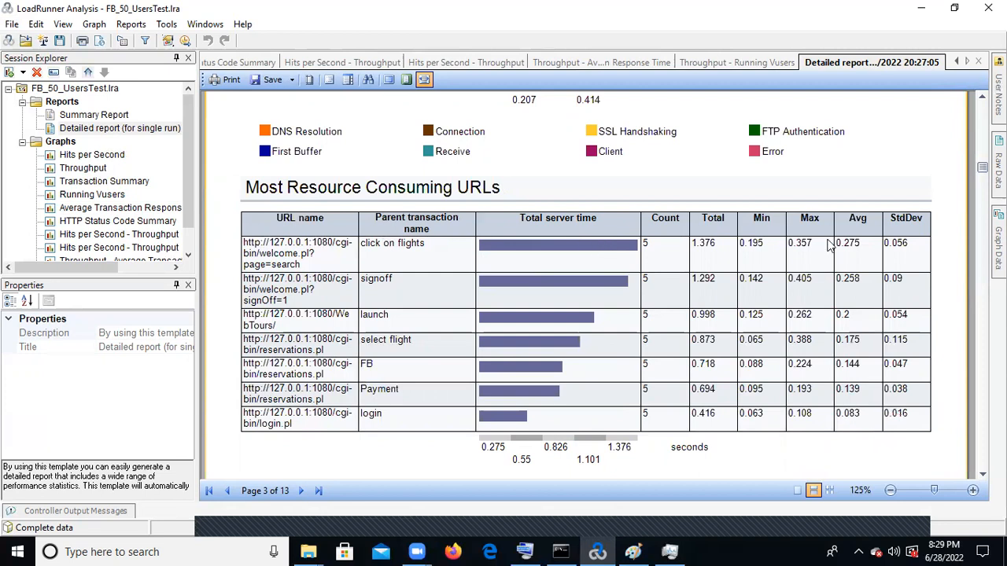
# Look through the report's Transaction Summary, Average Transaction Response Time and HTTP Status Code Summary graphs, then return to the first page.
pyautogui.moveTo(982, 167); pyautogui.dragTo(983, 251)
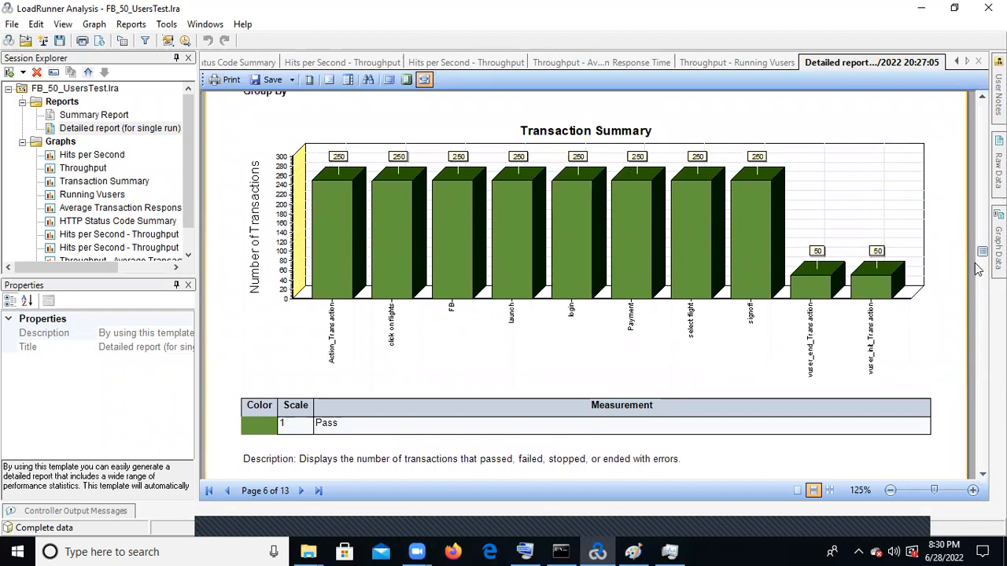
pyautogui.moveTo(981, 251); pyautogui.dragTo(981, 312)
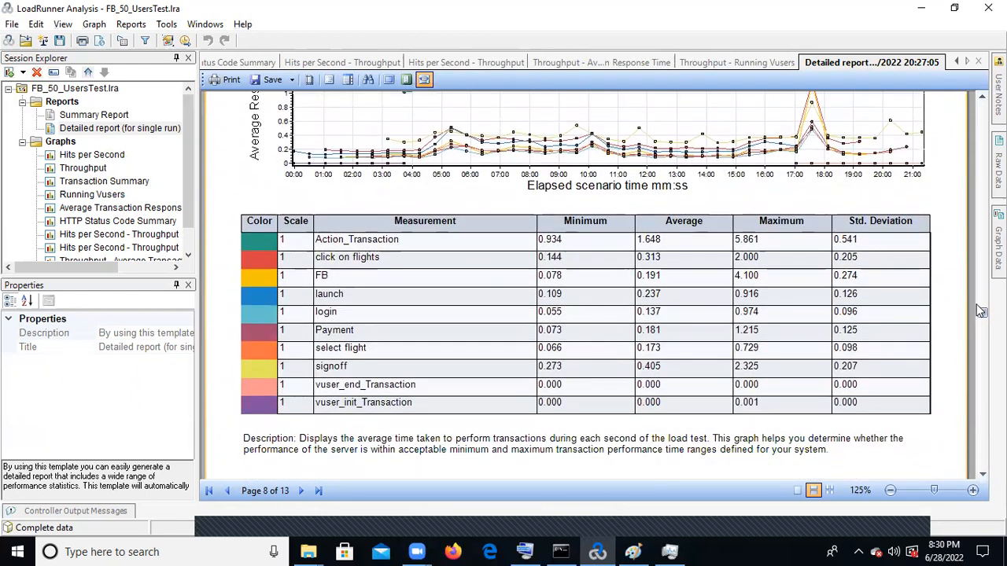
pyautogui.moveTo(982, 312); pyautogui.dragTo(982, 332)
pyautogui.scroll(-3, 692, 343)
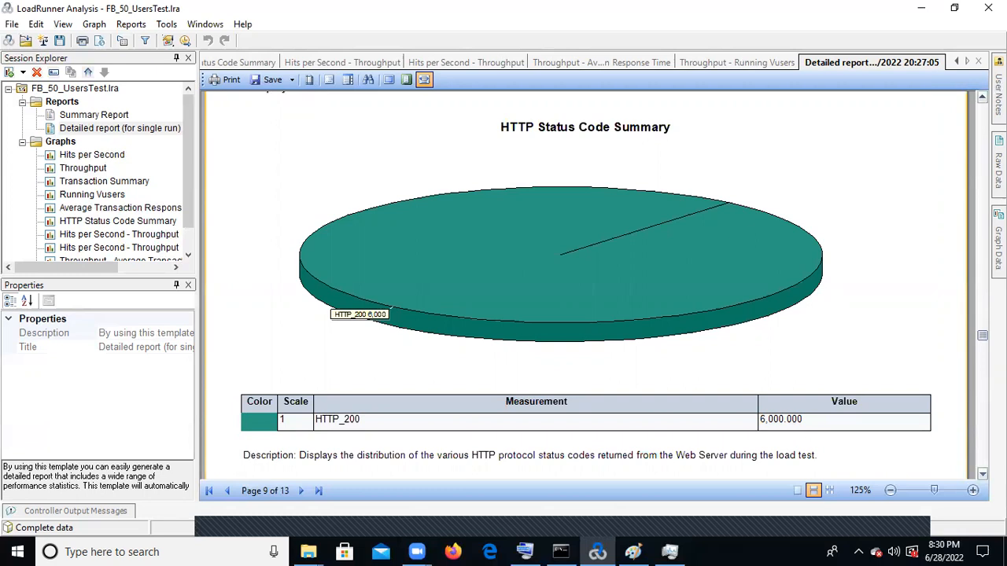
pyautogui.moveTo(982, 336); pyautogui.dragTo(982, 108)
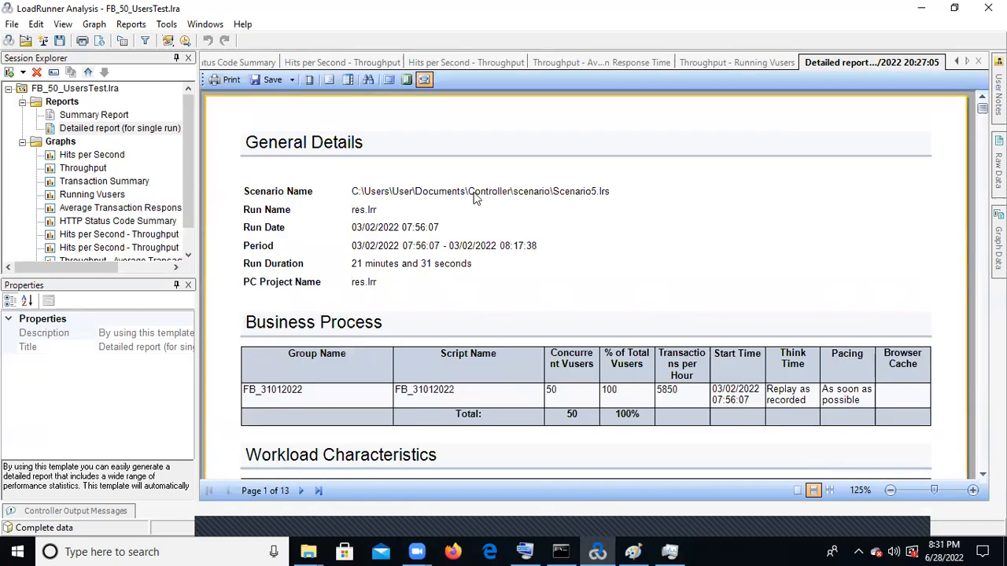
# Export all pages of the detailed report as a CSV file named Report28 on the Desktop.
pyautogui.click(292, 80)
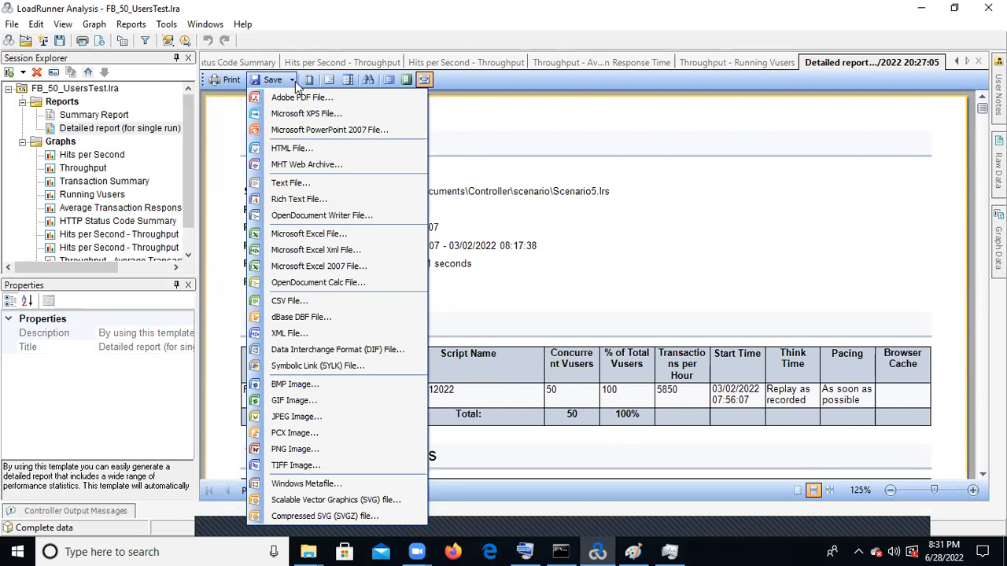
pyautogui.click(315, 300)
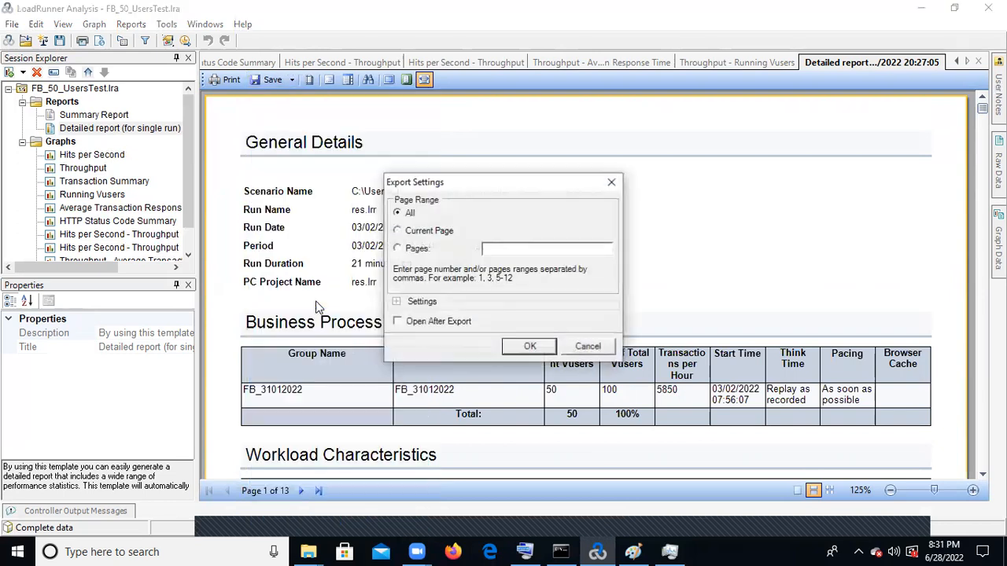
pyautogui.click(528, 349)
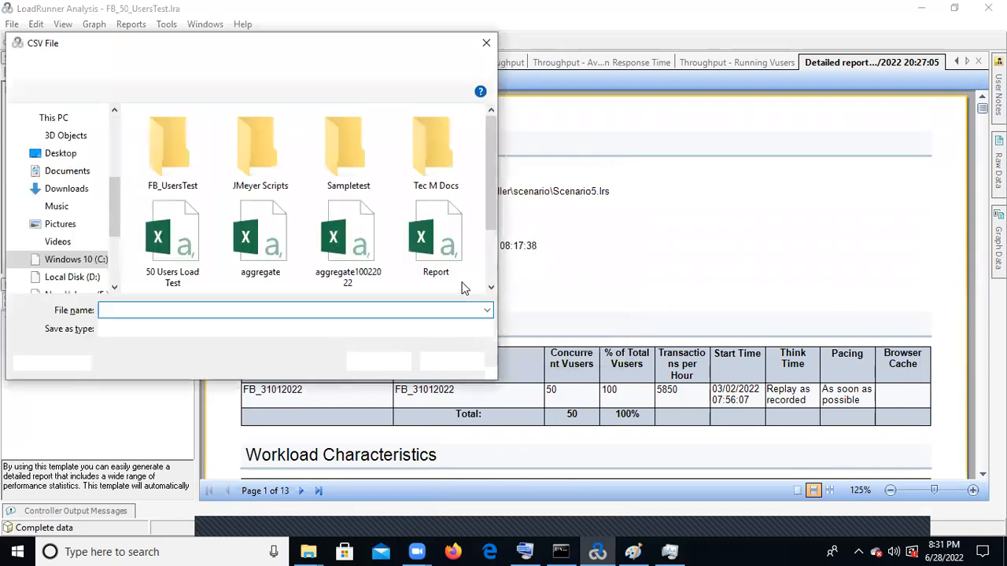
pyautogui.click(73, 157)
pyautogui.click(163, 309)
pyautogui.click(164, 309)
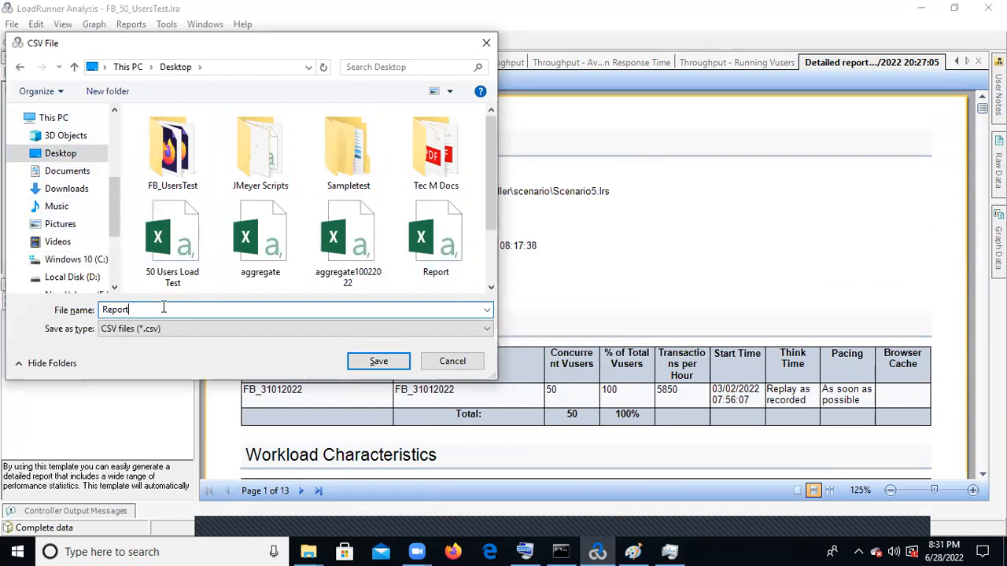
pyautogui.write('8')
pyautogui.press('BackSpace')
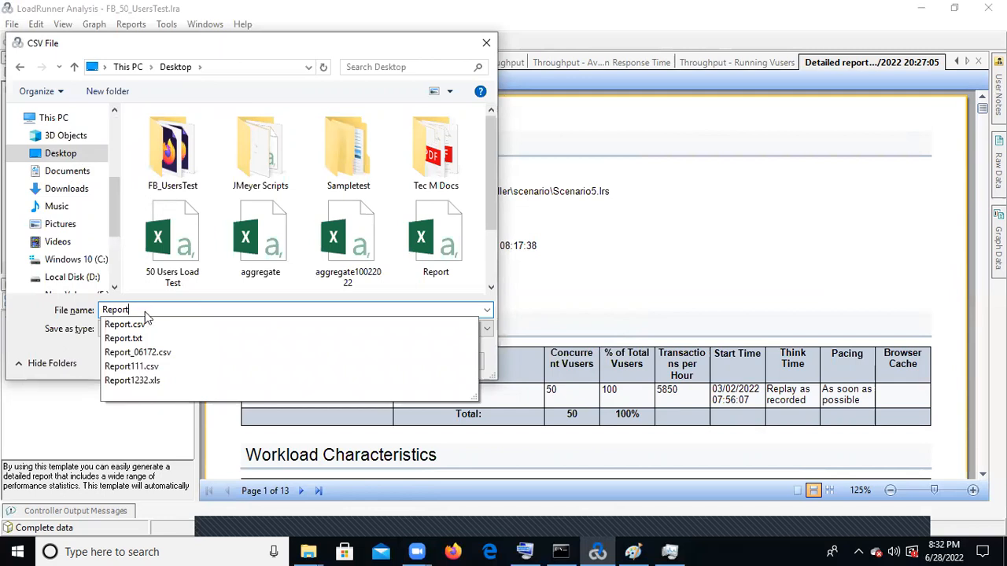
pyautogui.write('2')
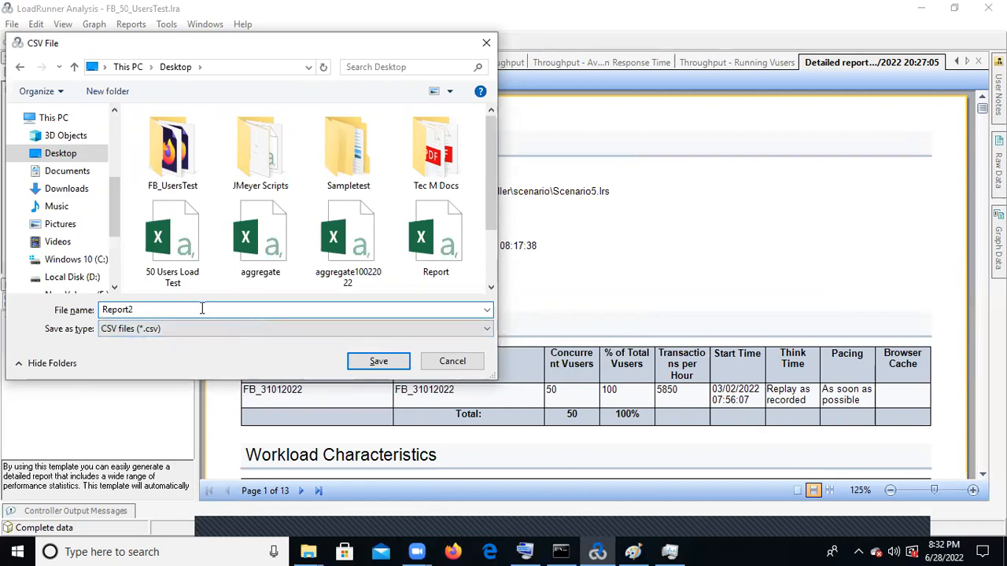
pyautogui.write('8')
pyautogui.click(378, 362)
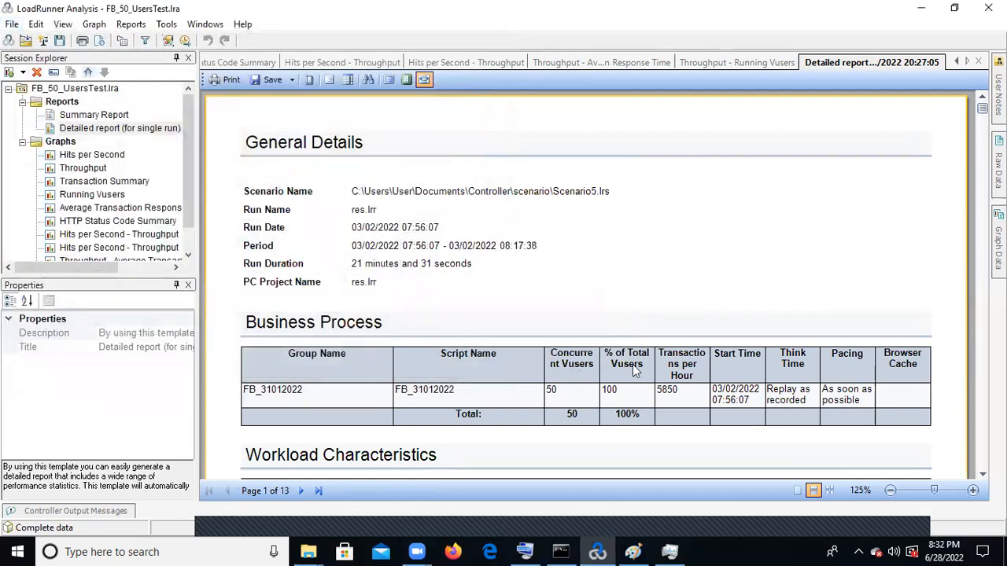
# Show the desktop, open the Report28 file in Excel, dismiss the licence notice and maximize the window.
pyautogui.click(1004, 551)
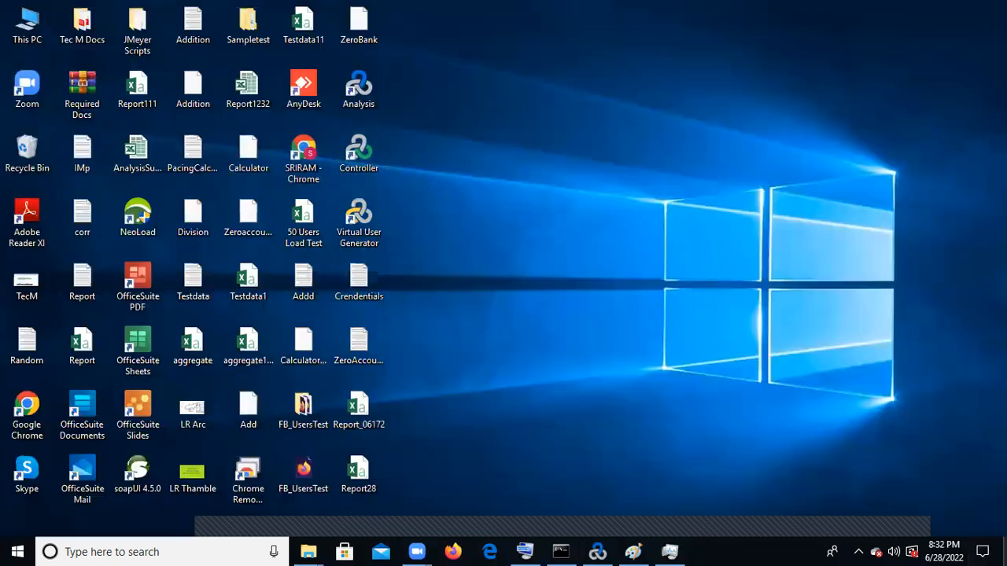
pyautogui.click(363, 471)
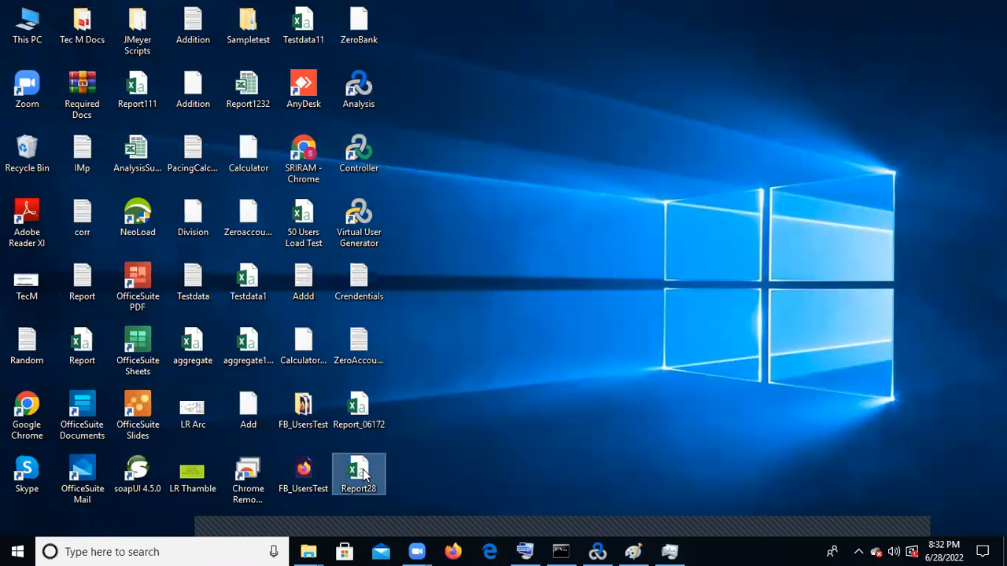
pyautogui.doubleClick(362, 471)
pyautogui.doubleClick(367, 486)
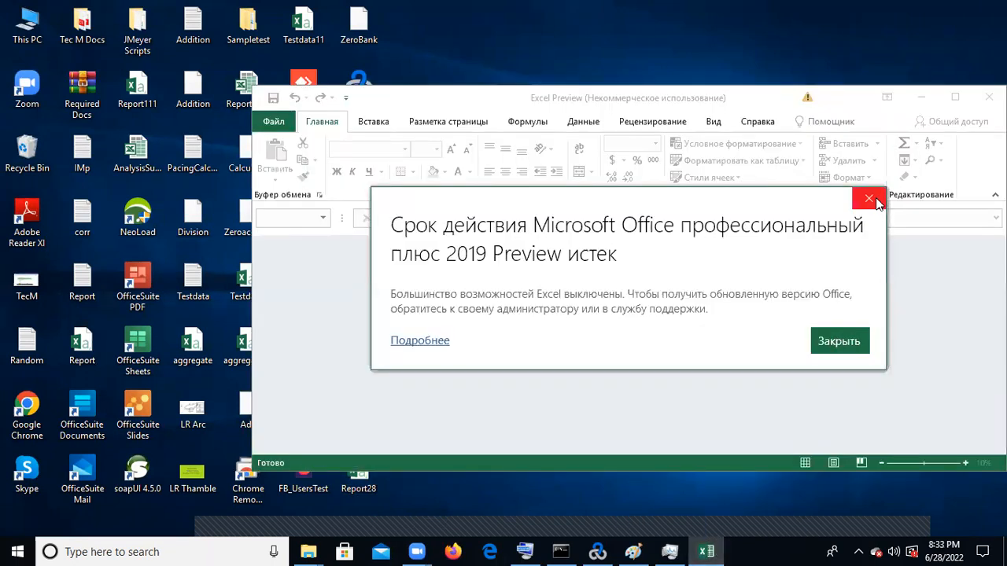
pyautogui.click(875, 203)
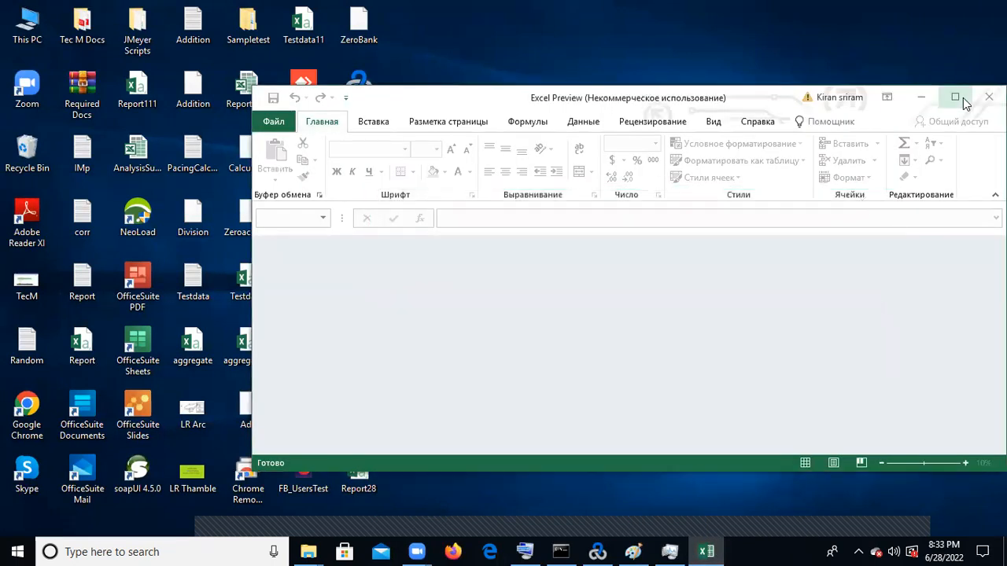
pyautogui.press('alt')
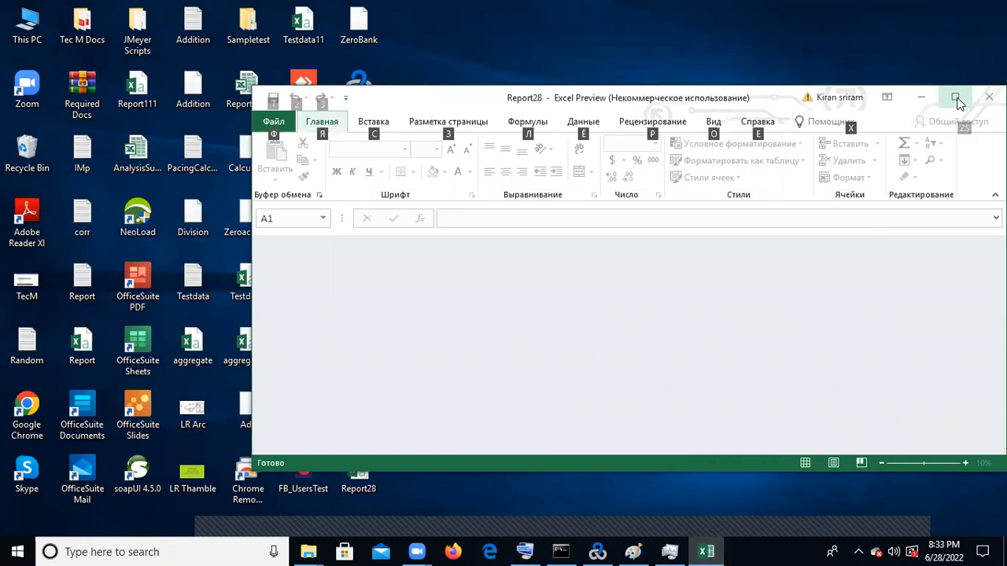
pyautogui.click(955, 97)
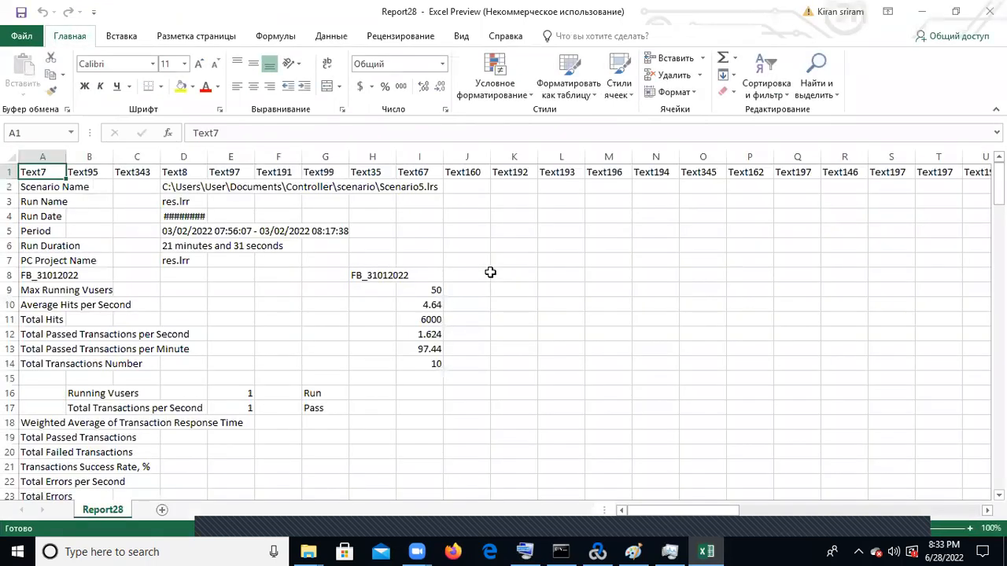
# Examine the exported run details, transaction rows and URL rows in the Report28 sheet, ending back at its first rows.
pyautogui.press('alt')
pyautogui.press('alt')
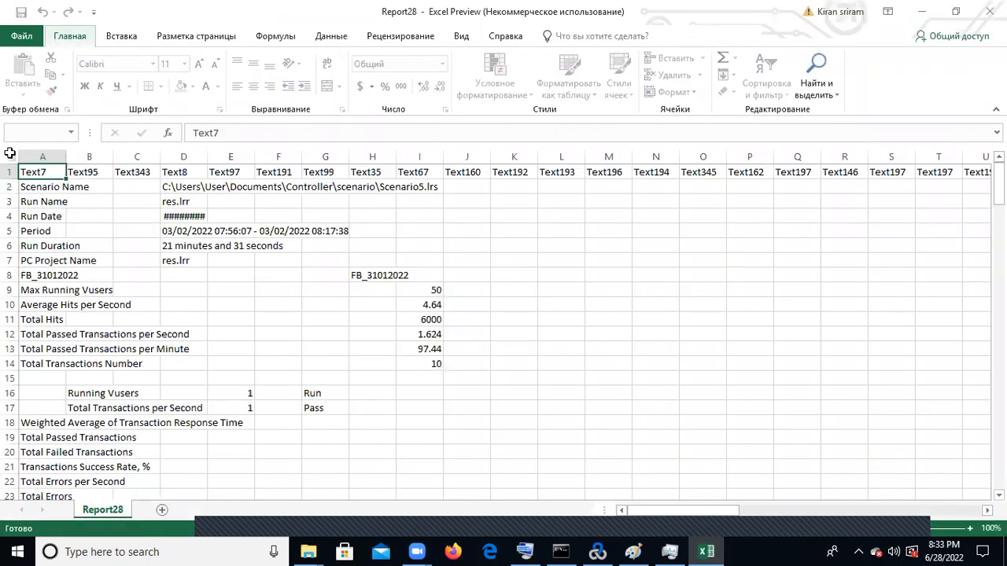
pyautogui.click(10, 153)
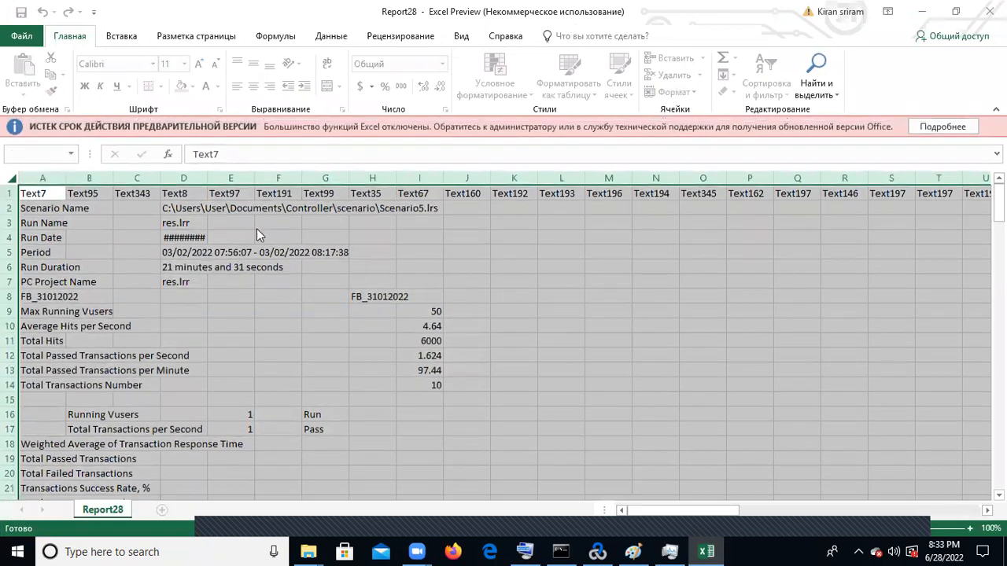
pyautogui.click(277, 237)
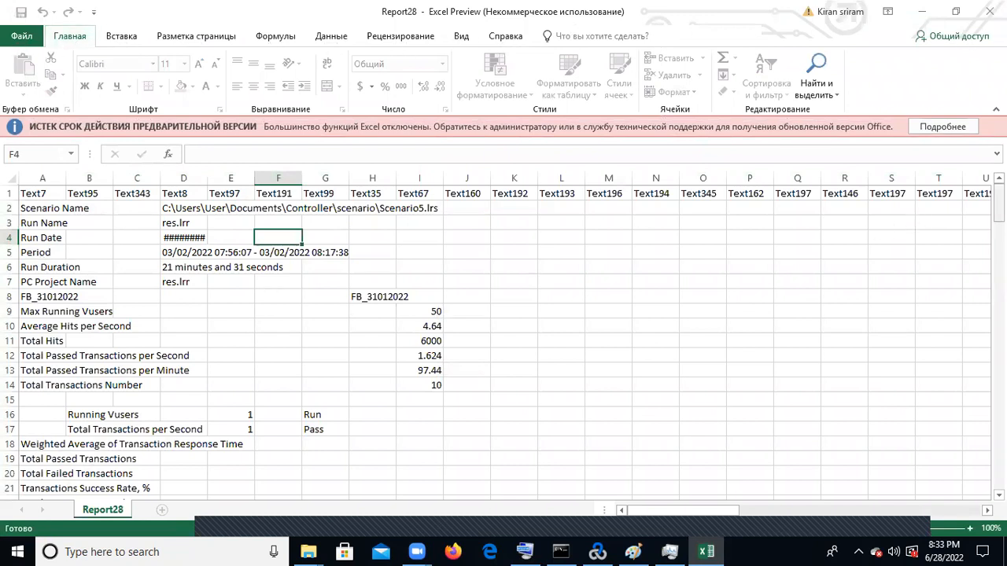
pyautogui.moveTo(999, 209); pyautogui.dragTo(998, 263)
pyautogui.press('alt')
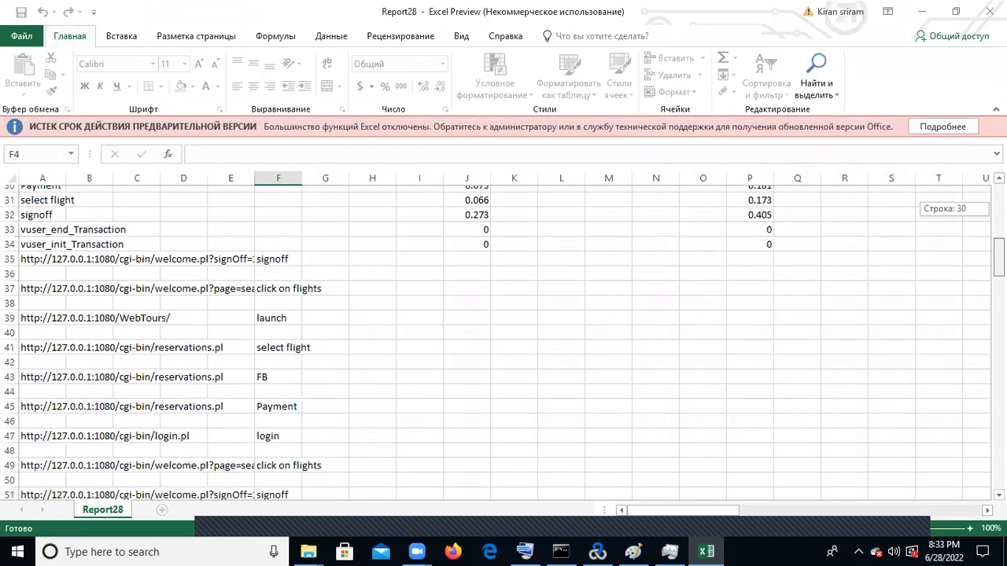
pyautogui.press('alt')
pyautogui.moveTo(998, 260); pyautogui.dragTo(998, 206)
pyautogui.press('alt')
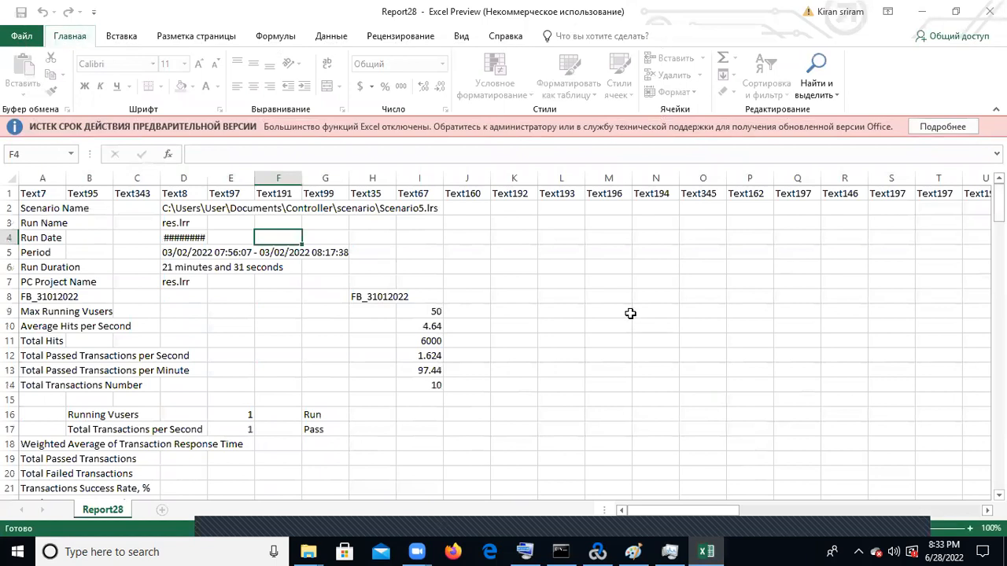
# Switch from the Excel sheet back to the detailed report in LoadRunner Analysis.
pyautogui.hotkey('alt', 'Tab')
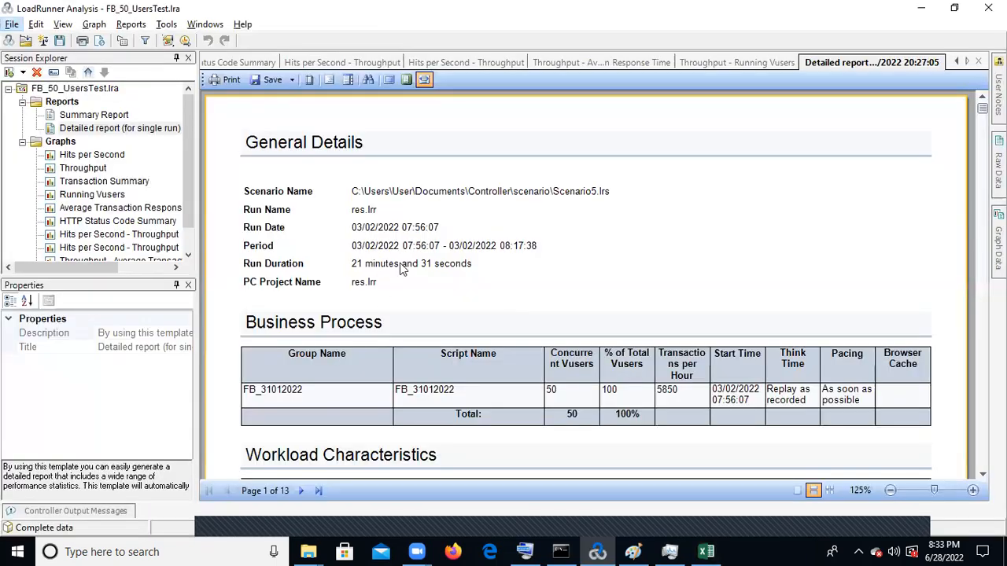
pyautogui.press('alt')
pyautogui.press('alt')
pyautogui.press('alt')
pyautogui.press('alt')
pyautogui.press('alt')
pyautogui.press('alt')
pyautogui.press('alt')
pyautogui.press('alt')
pyautogui.press('alt')
pyautogui.press('alt')
pyautogui.press('alt')
pyautogui.press('alt')
pyautogui.press('alt')
pyautogui.press('alt')
pyautogui.press('alt')
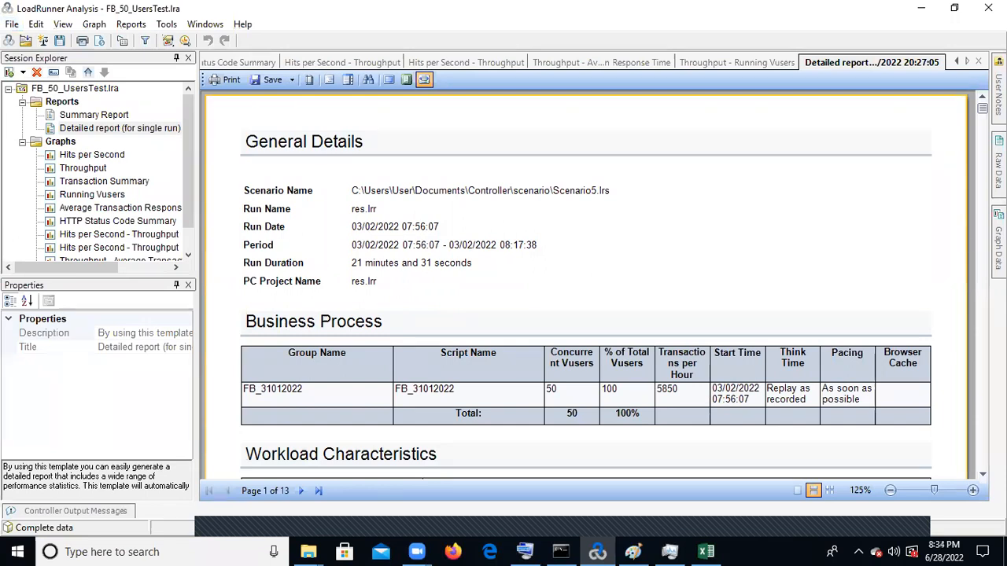
# Look through the report from the Running Vusers graph past the Performance Overview, Transaction Summary and Worst URLs tables to the Throughput graph.
pyautogui.scroll(-15, 586, 284)
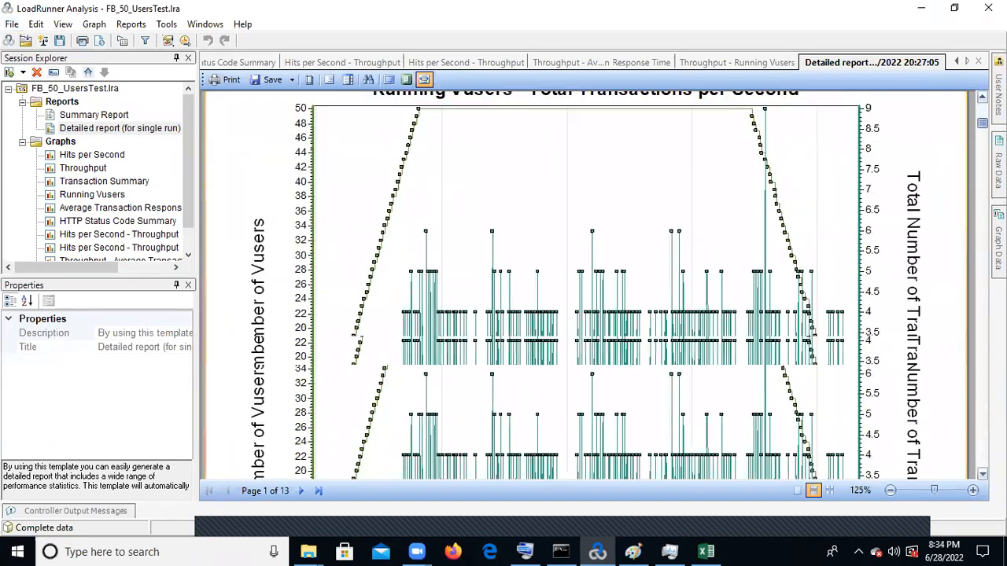
pyautogui.scroll(-1, 982, 283)
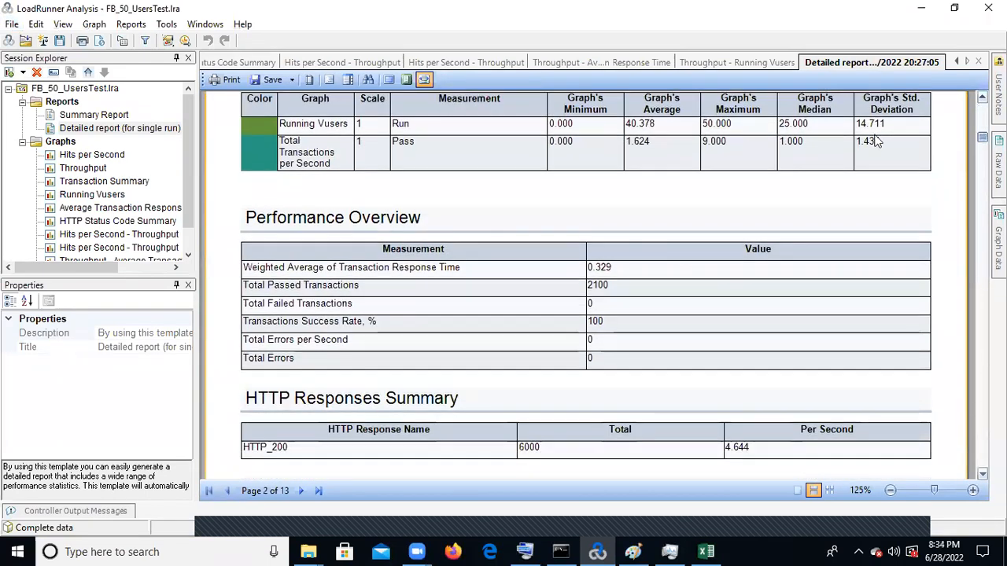
pyautogui.scroll(2, 267, 276)
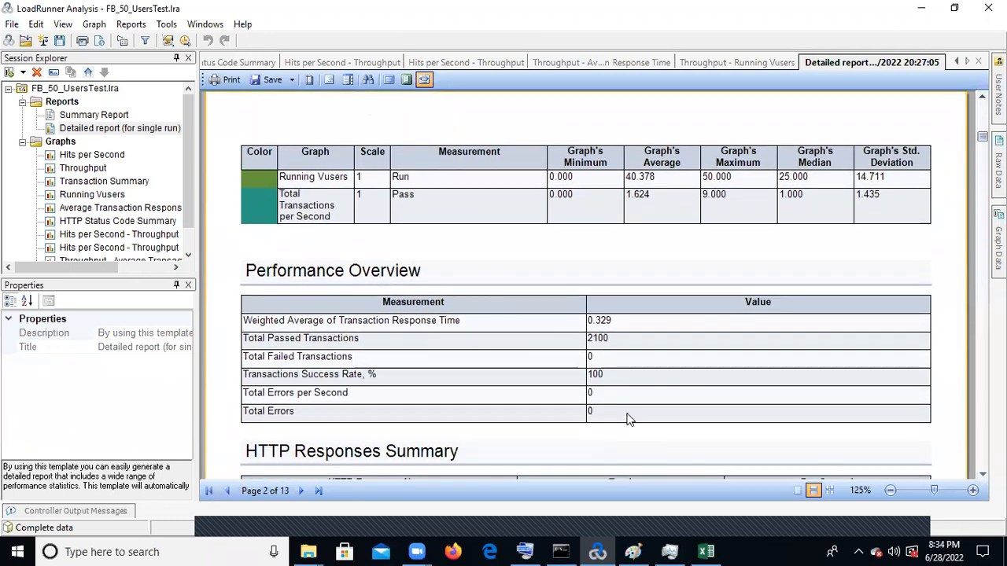
pyautogui.scroll(-8, 982, 474)
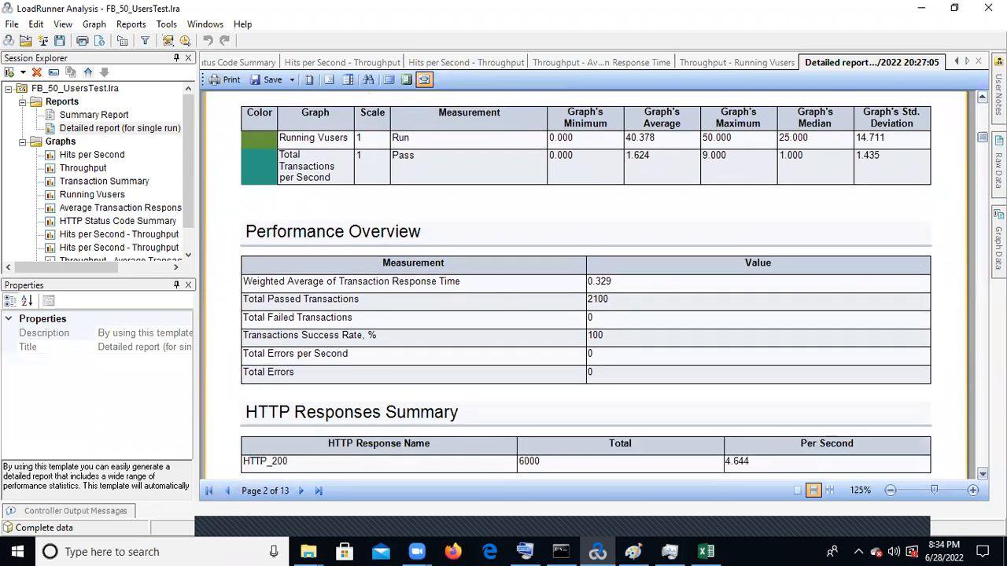
pyautogui.scroll(-6, 981, 474)
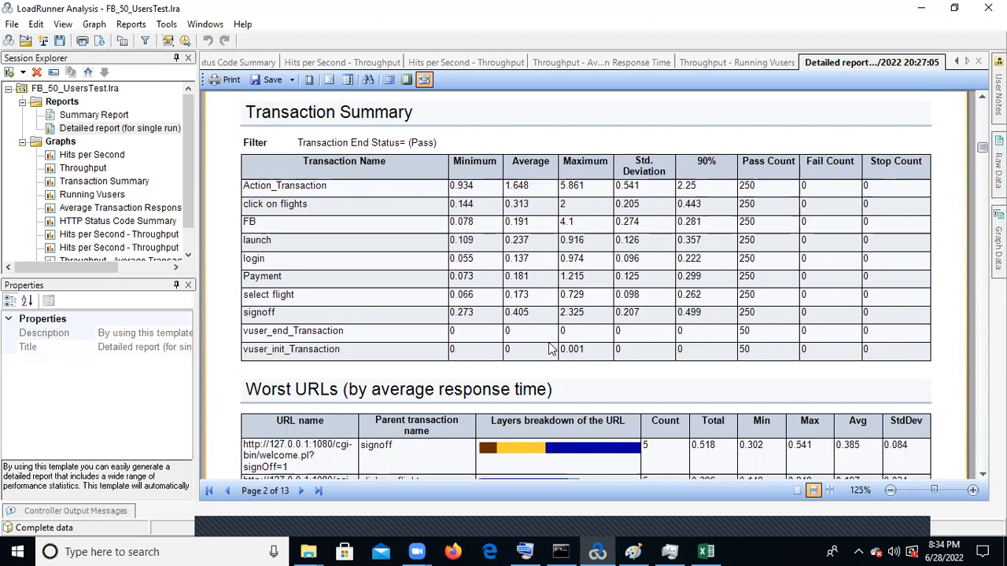
pyautogui.click(685, 168)
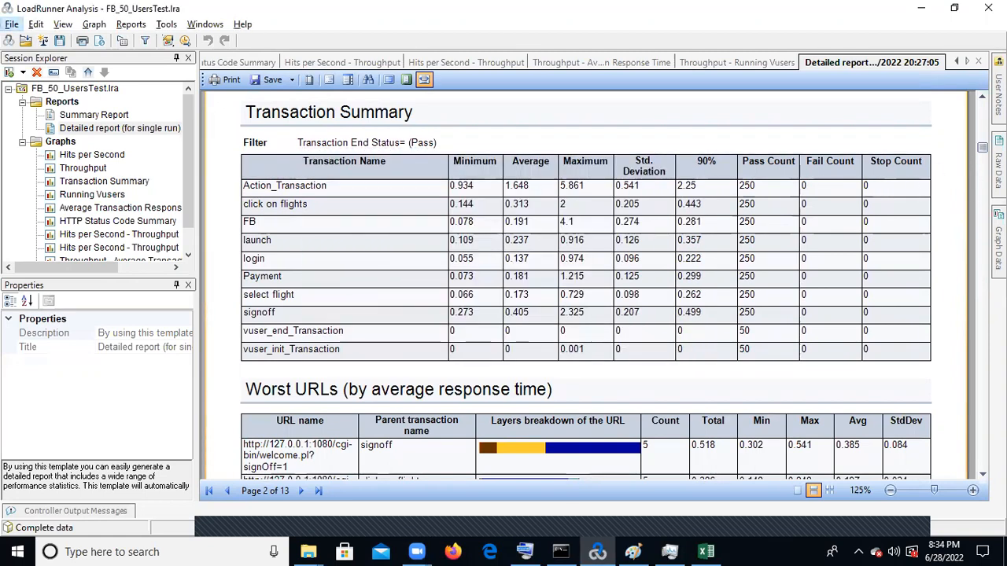
pyautogui.scroll(-5, 585, 287)
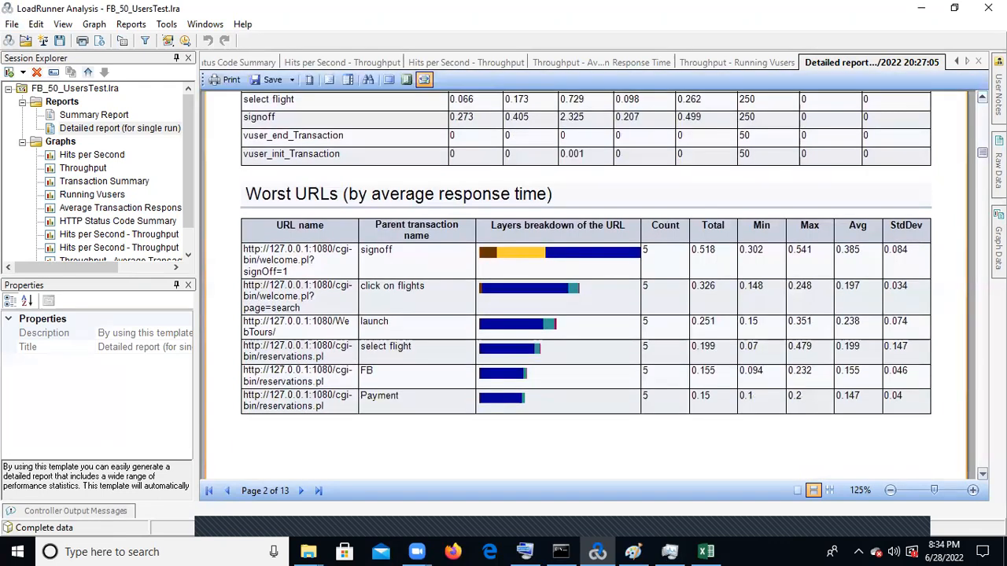
pyautogui.scroll(-10, 586, 287)
pyautogui.scroll(-10, 586, 287)
pyautogui.scroll(-10, 586, 287)
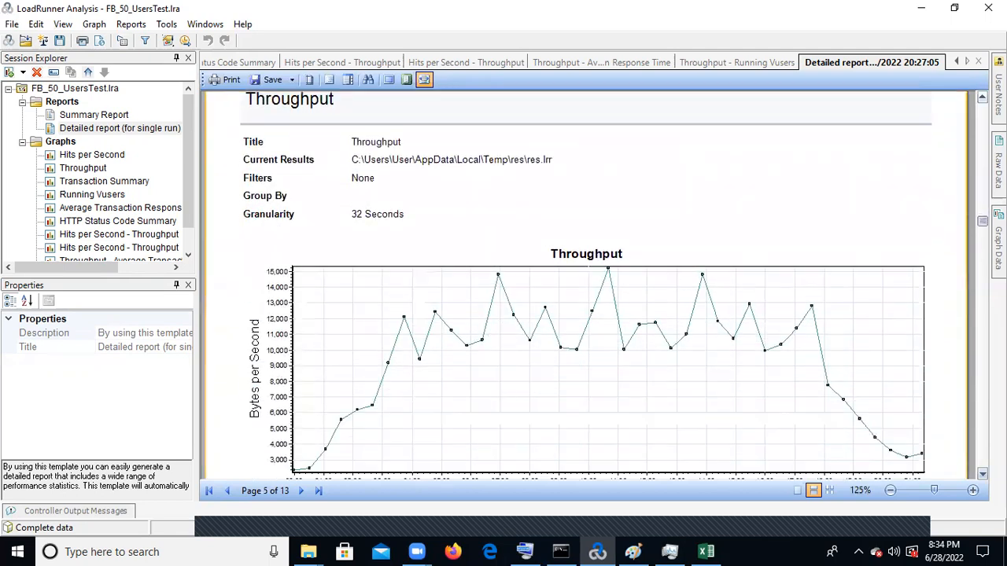
pyautogui.scroll(-3, 824, 368)
pyautogui.press('alt')
pyautogui.press('alt')
pyautogui.press('alt')
pyautogui.press('alt')
pyautogui.press('alt')
pyautogui.press('alt')
pyautogui.press('alt')
pyautogui.press('alt')
pyautogui.press('alt')
pyautogui.press('alt')
pyautogui.press('alt')
pyautogui.press('alt')
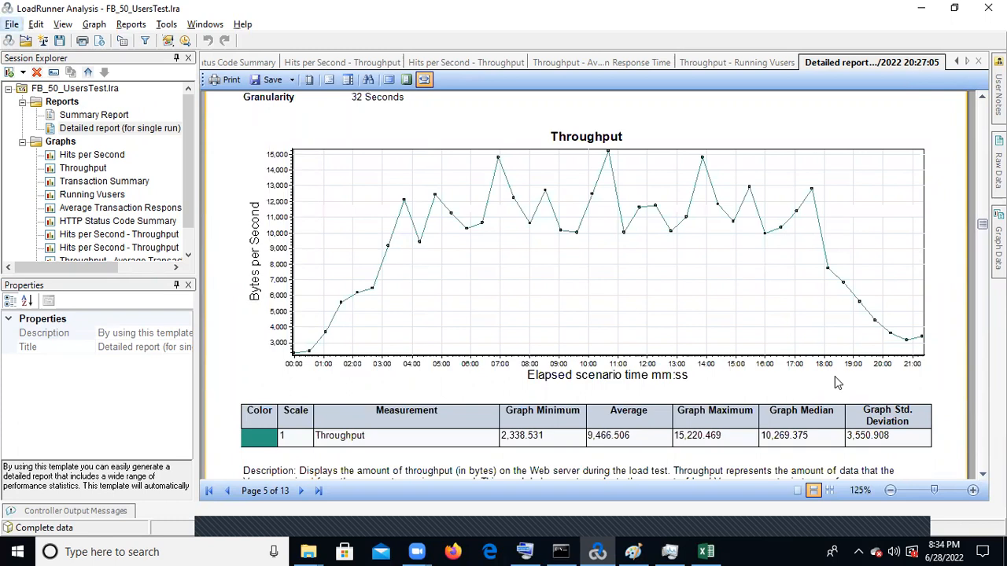
pyautogui.press('alt')
pyautogui.press('alt')
pyautogui.press('alt')
pyautogui.press('alt')
pyautogui.press('alt')
pyautogui.press('alt')
pyautogui.press('alt')
pyautogui.press('alt')
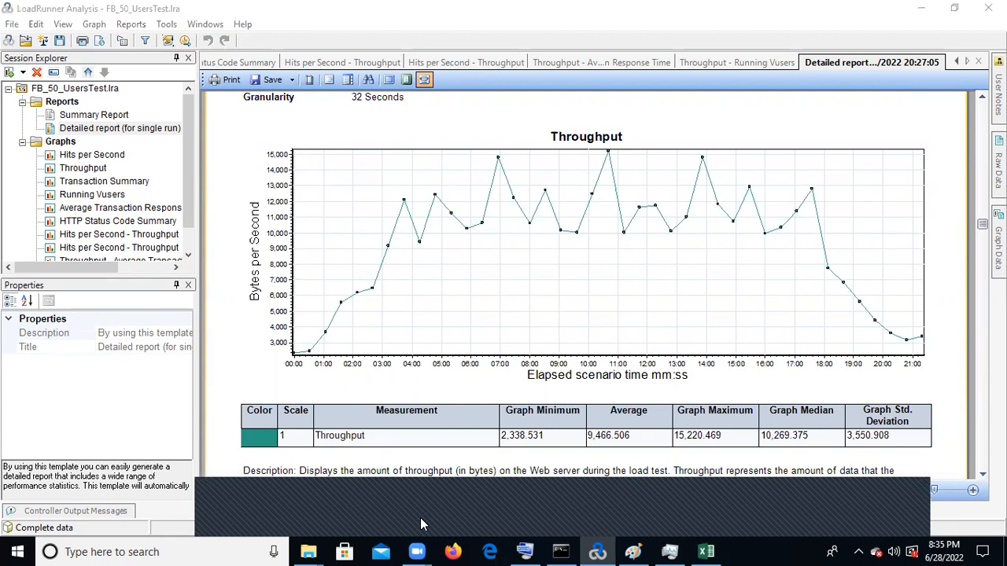
pyautogui.click(420, 518)
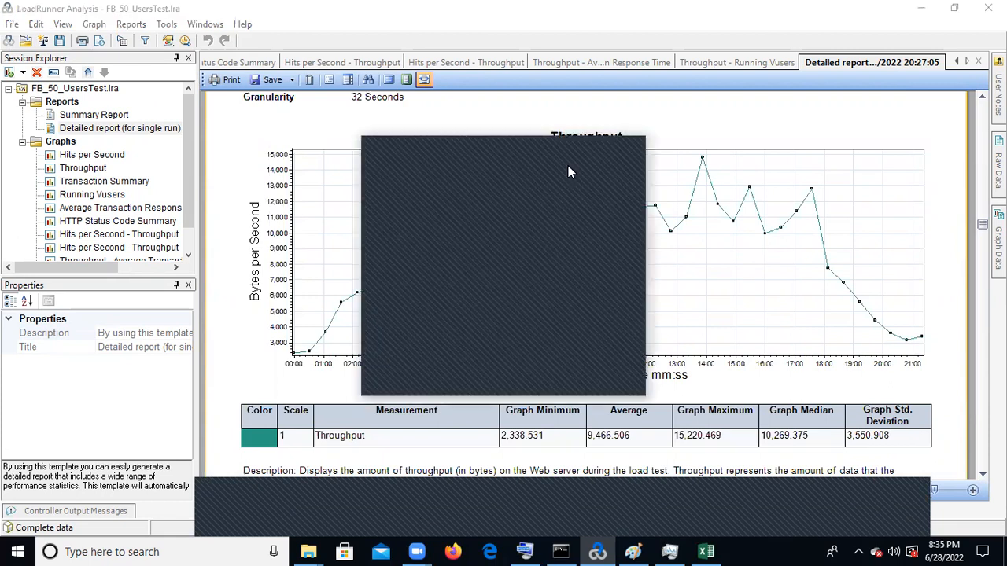
pyautogui.click(562, 153)
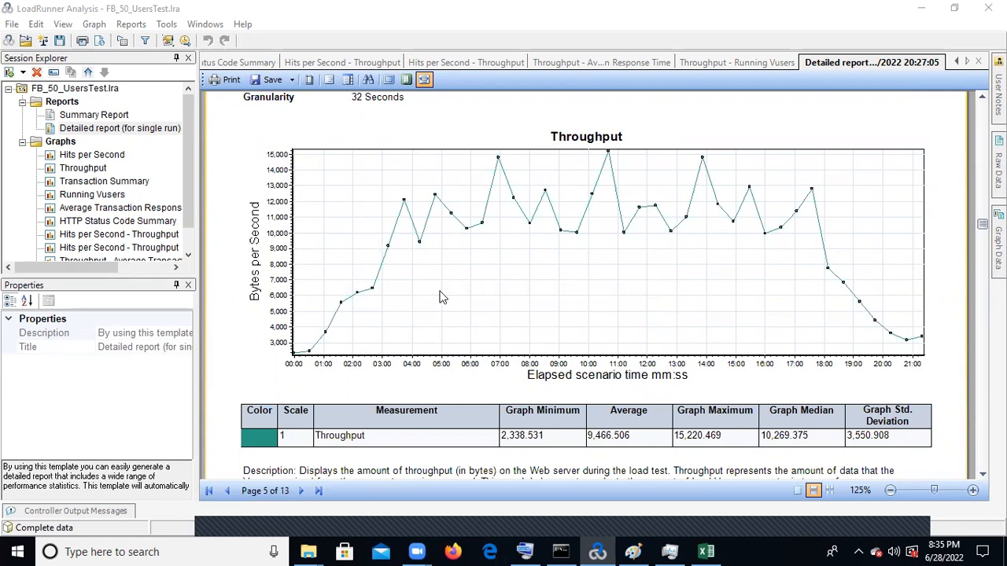
# Glance at the Report28 sheet in Excel and return to the detailed report in LoadRunner Analysis.
pyautogui.click(707, 552)
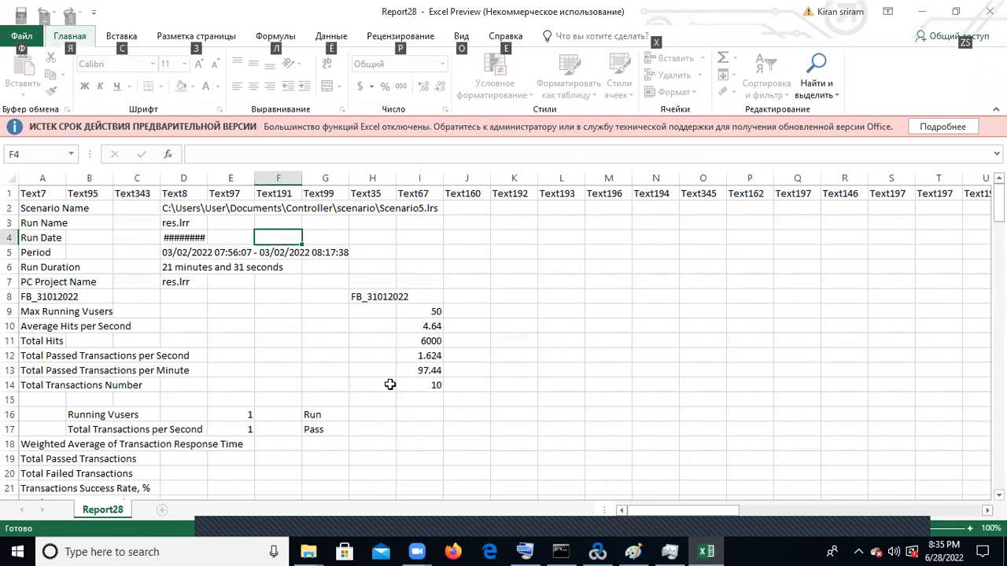
pyautogui.hotkey('alt', 'Tab')
pyautogui.press('Tab')
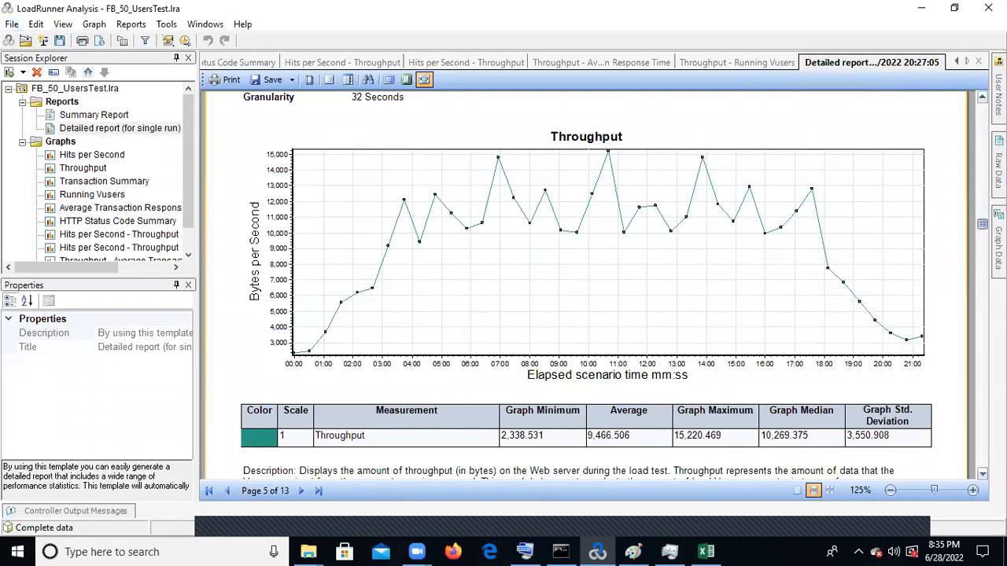
# Return to the report's first page and examine the General Details, Workload Characteristics, Running Vusers graph and Transaction Summary table.
pyautogui.moveTo(981, 225); pyautogui.dragTo(972, 113)
pyautogui.moveTo(249, 160); pyautogui.dragTo(346, 189)
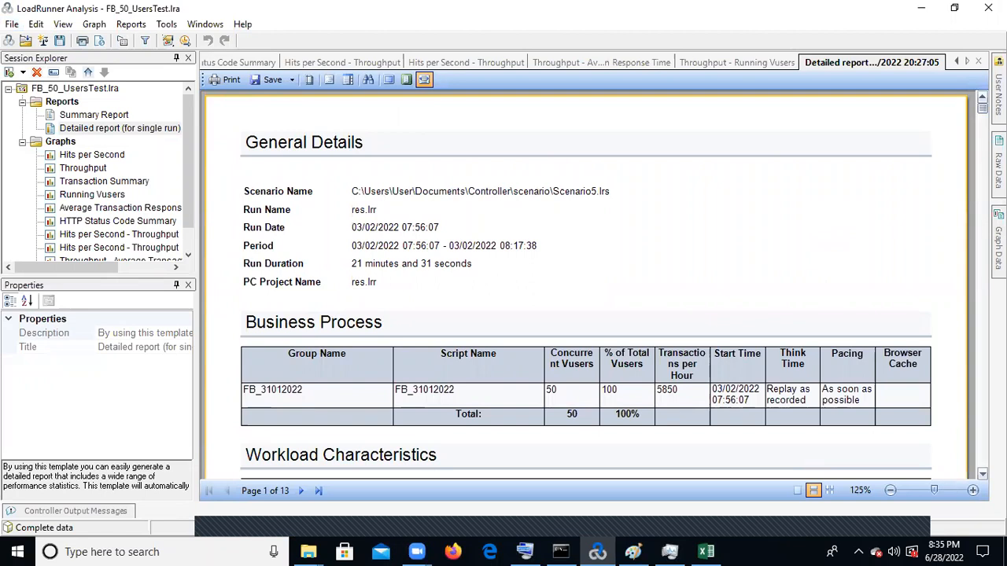
pyautogui.click(982, 475)
pyautogui.click(982, 475)
pyautogui.click(982, 475)
pyautogui.click(982, 475)
pyautogui.click(983, 475)
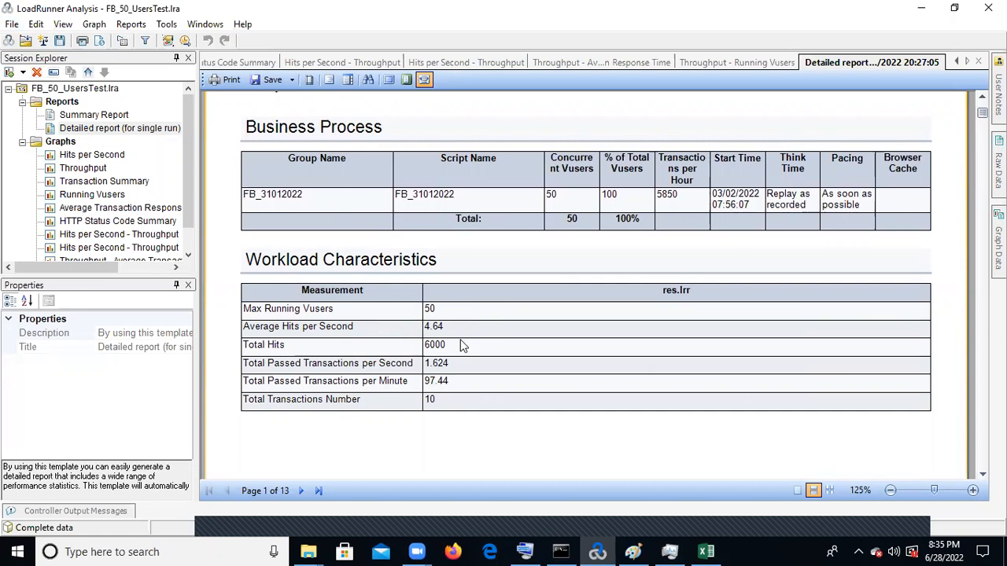
pyautogui.click(982, 477)
pyautogui.scroll(-10, 586, 283)
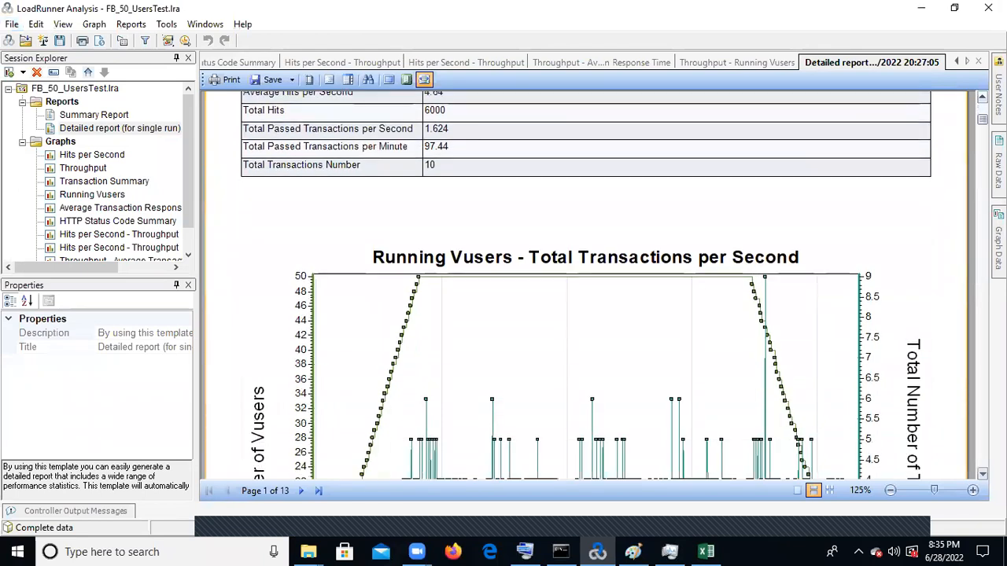
pyautogui.scroll(-18, 762, 386)
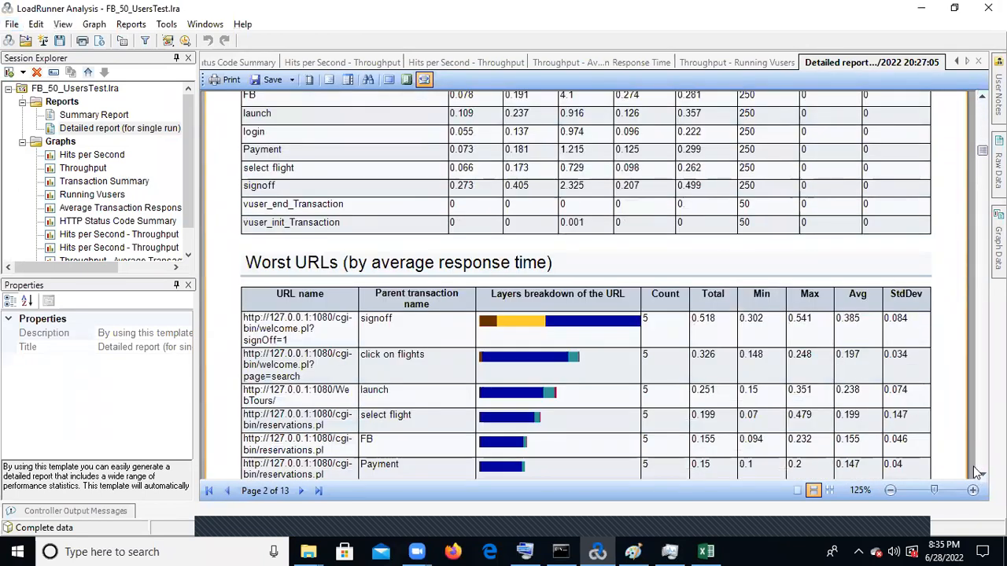
pyautogui.scroll(3, 981, 96)
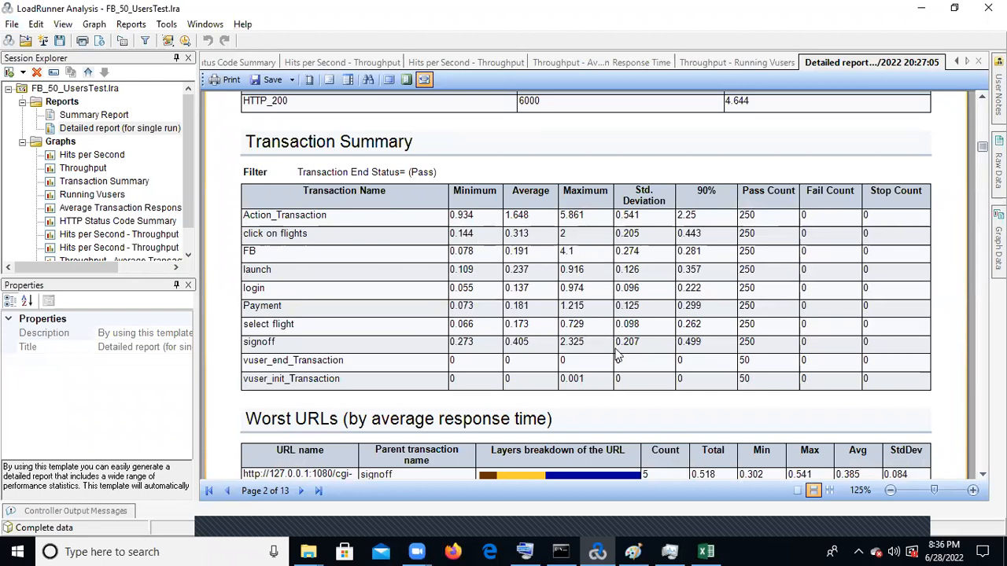
# Examine the Worst URLs table and continue through the Transaction Summary and Running Vusers graphs to the Average Transaction Response Time section.
pyautogui.click(981, 474)
pyautogui.click(982, 474)
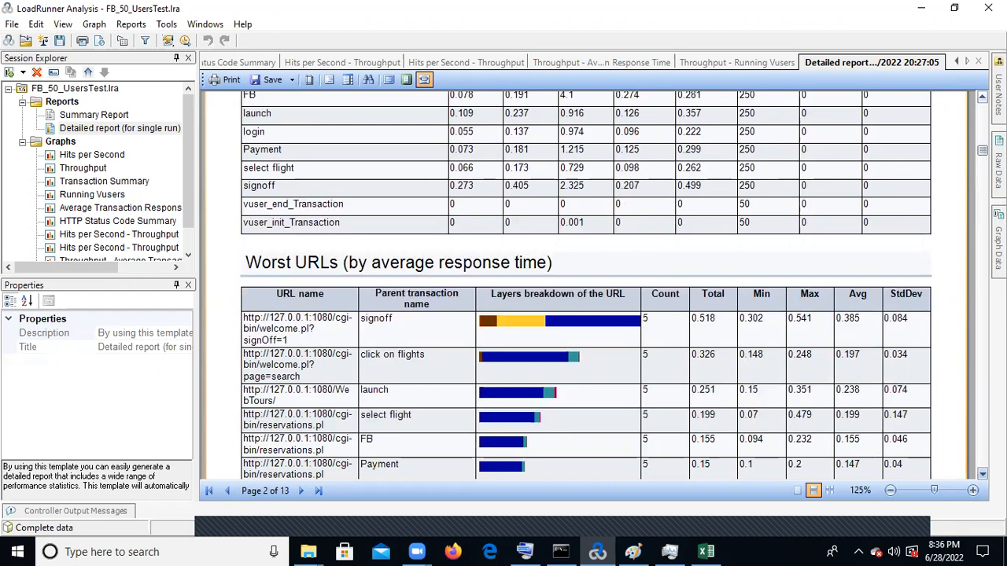
pyautogui.scroll(-15, 973, 374)
pyautogui.scroll(-10, 972, 371)
pyautogui.scroll(5, 963, 268)
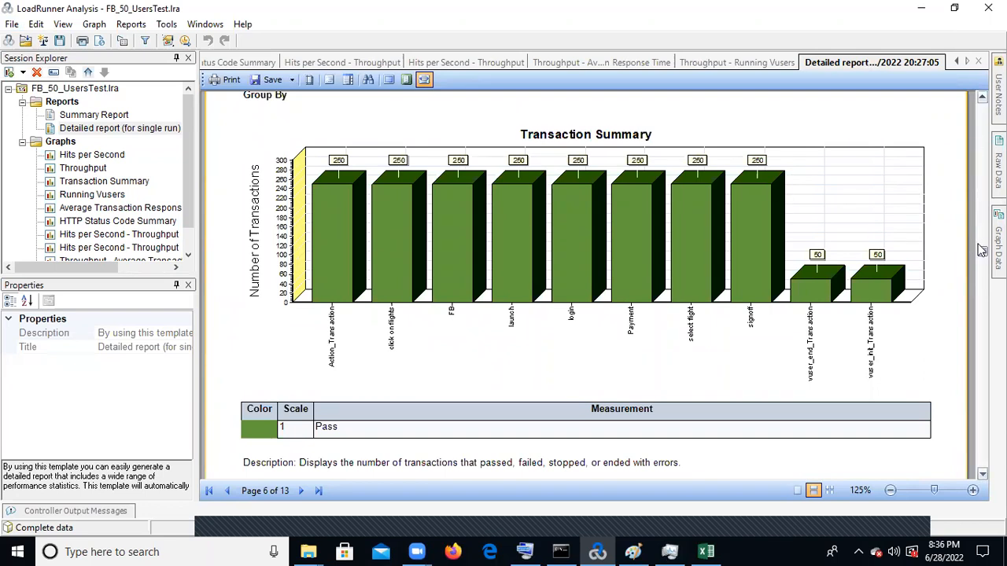
pyautogui.scroll(-10, 586, 283)
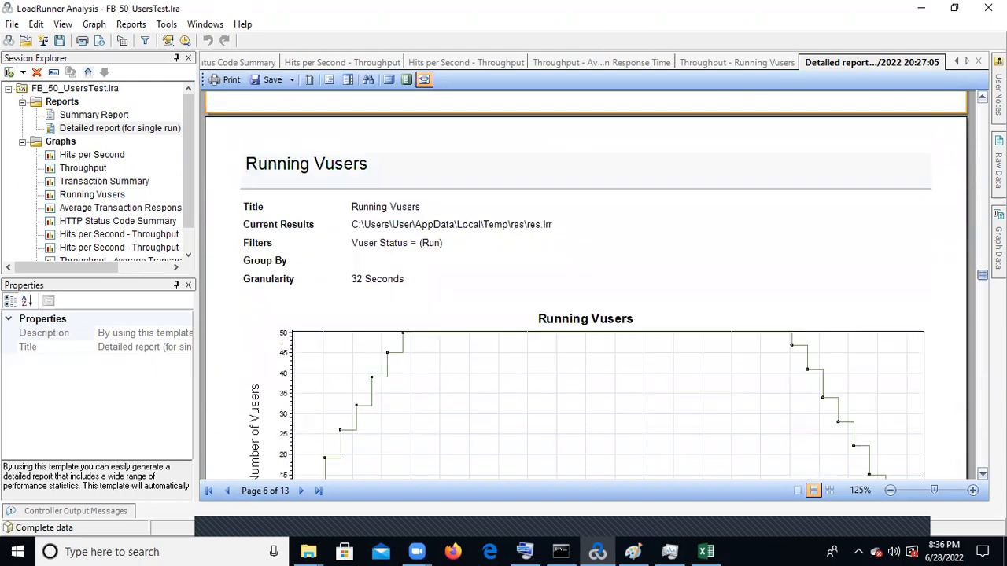
pyautogui.scroll(-10, 586, 283)
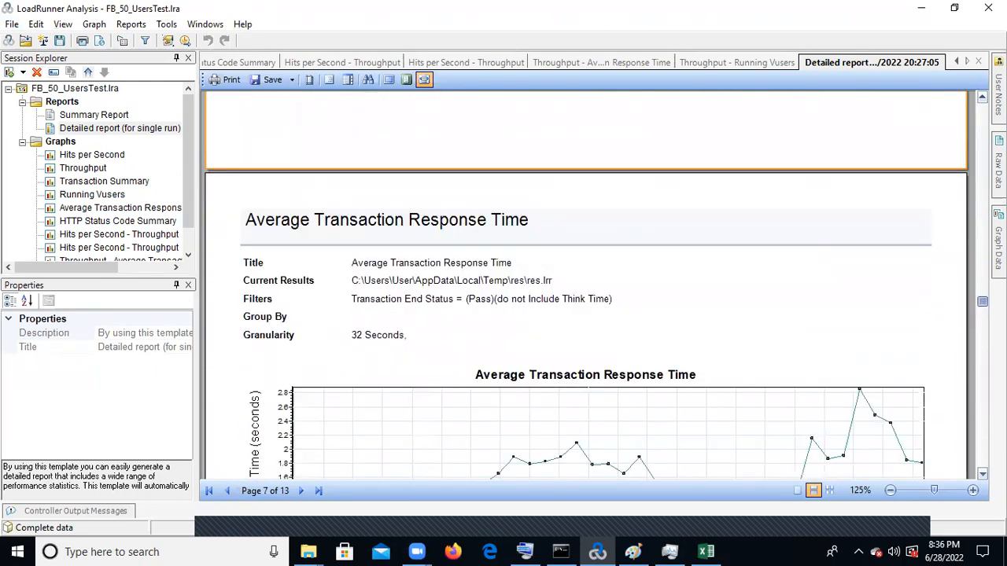
# Go back to page 3 and examine the Largest URLs by Average KBytes and Most Resource Consuming URLs tables.
pyautogui.scroll(20, 586, 283)
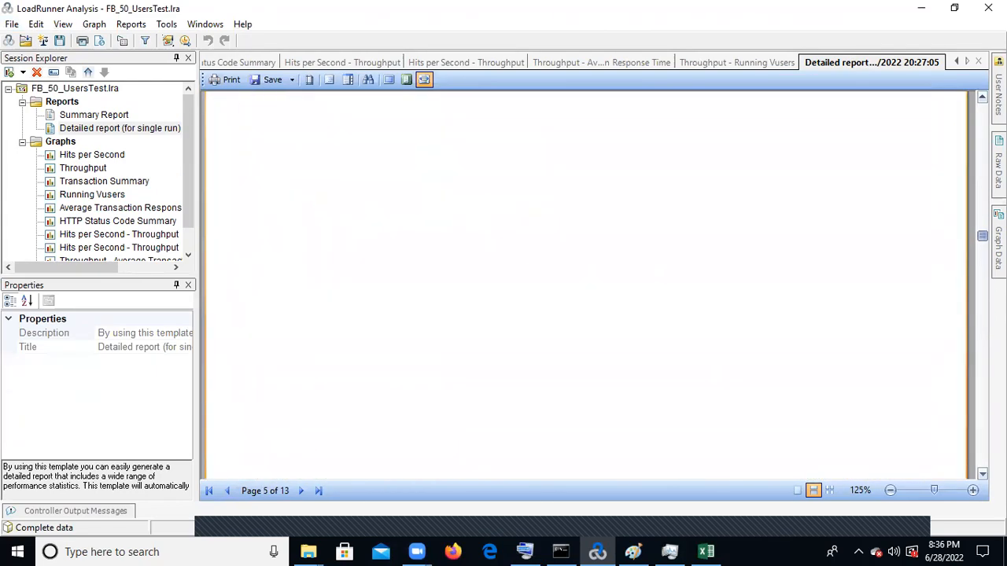
pyautogui.scroll(15, 586, 284)
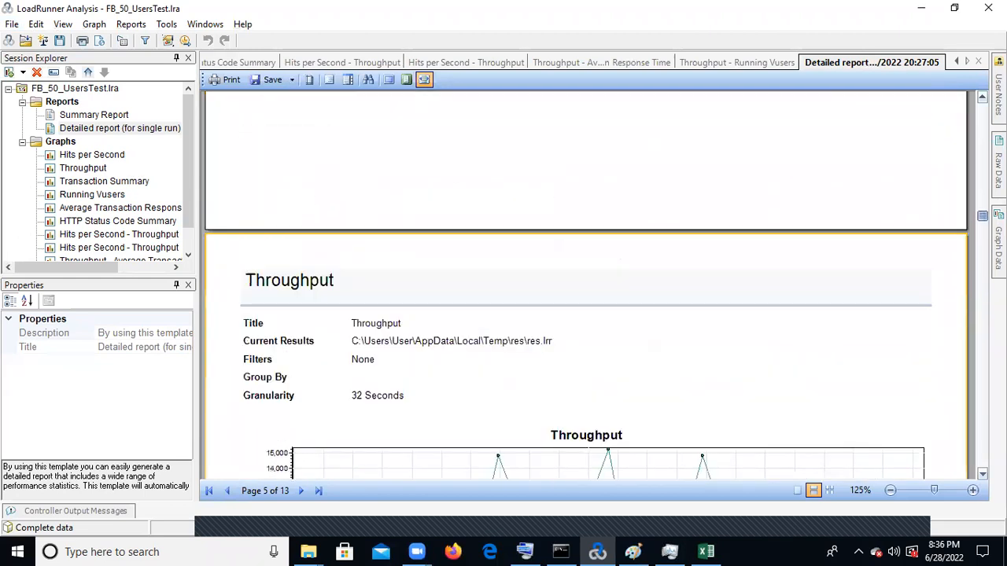
pyautogui.scroll(15, 585, 283)
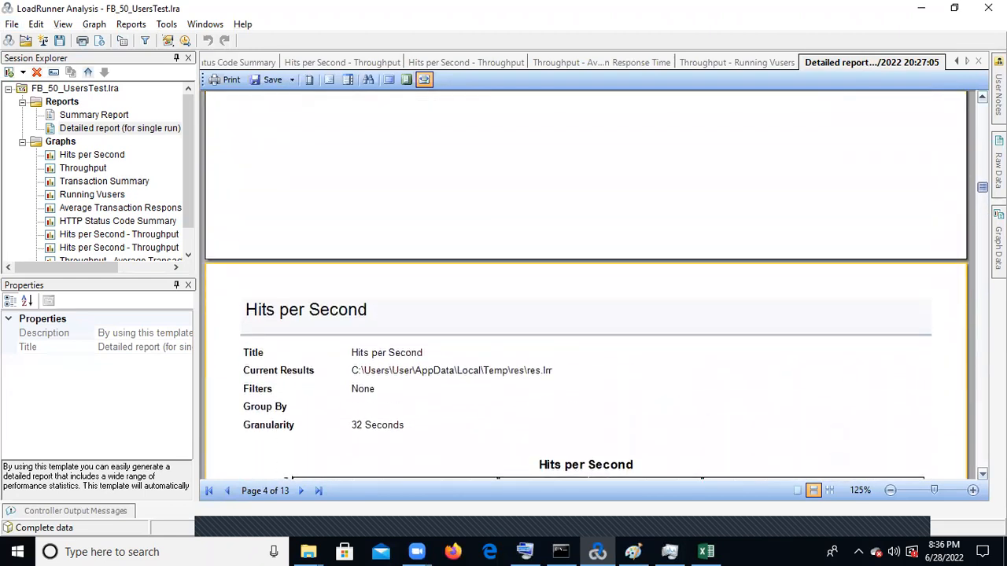
pyautogui.scroll(6, 637, 269)
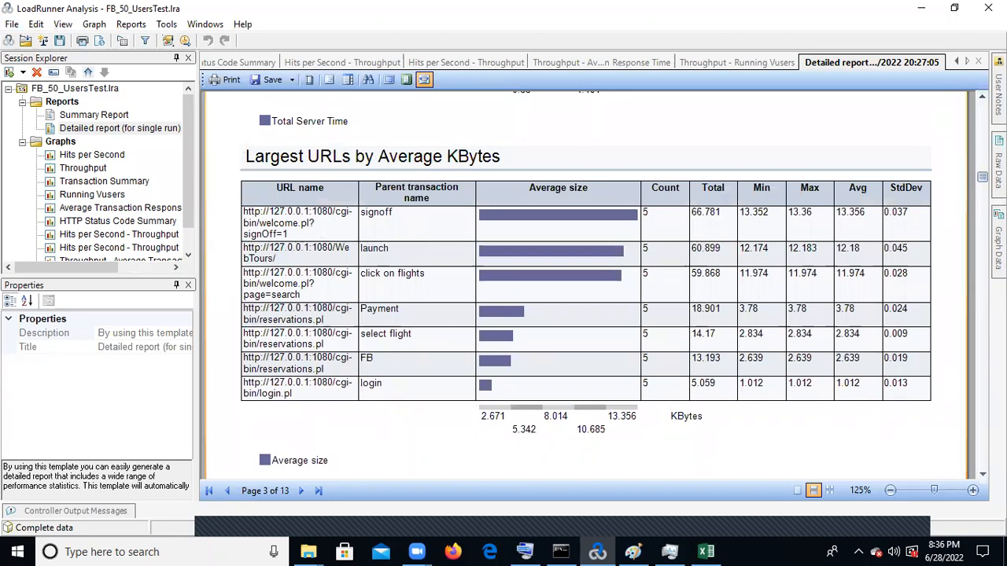
pyautogui.click(982, 97)
pyautogui.click(982, 97)
pyautogui.click(982, 97)
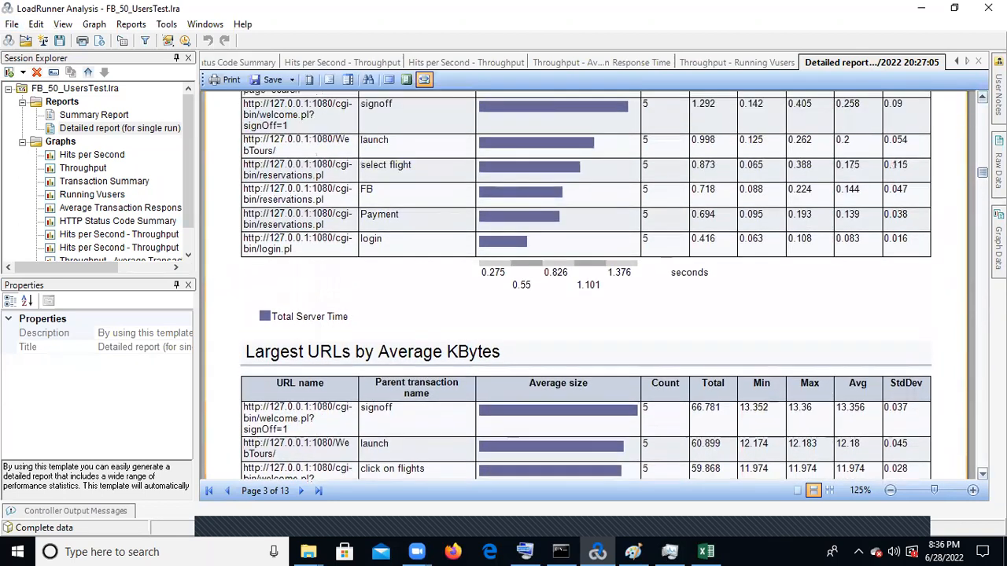
pyautogui.click(981, 97)
pyautogui.click(981, 97)
pyautogui.click(982, 97)
pyautogui.click(982, 97)
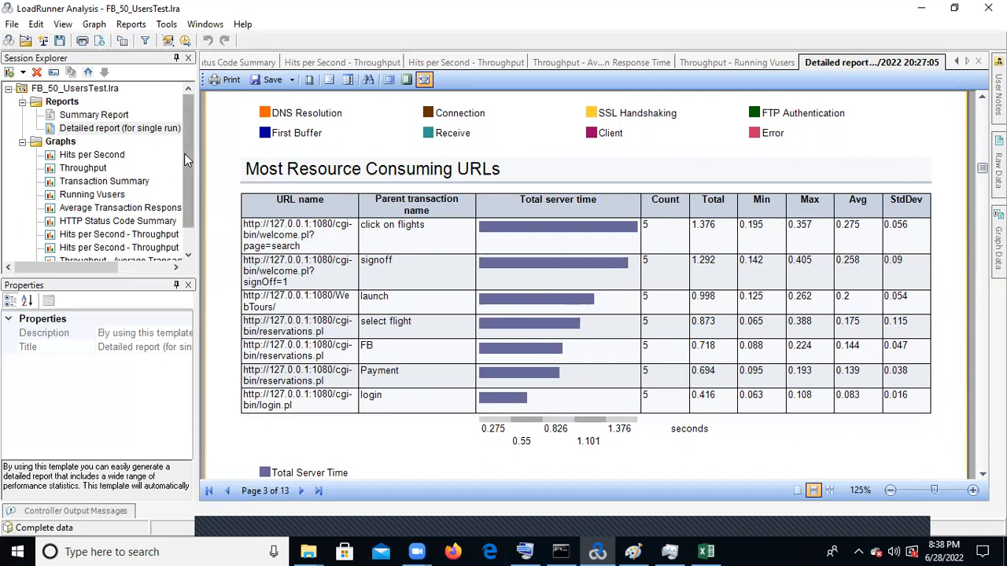
# View the remaining graphs listed in the session and return the report to its Performance Overview section on page 2.
pyautogui.moveTo(186, 155); pyautogui.dragTo(191, 171)
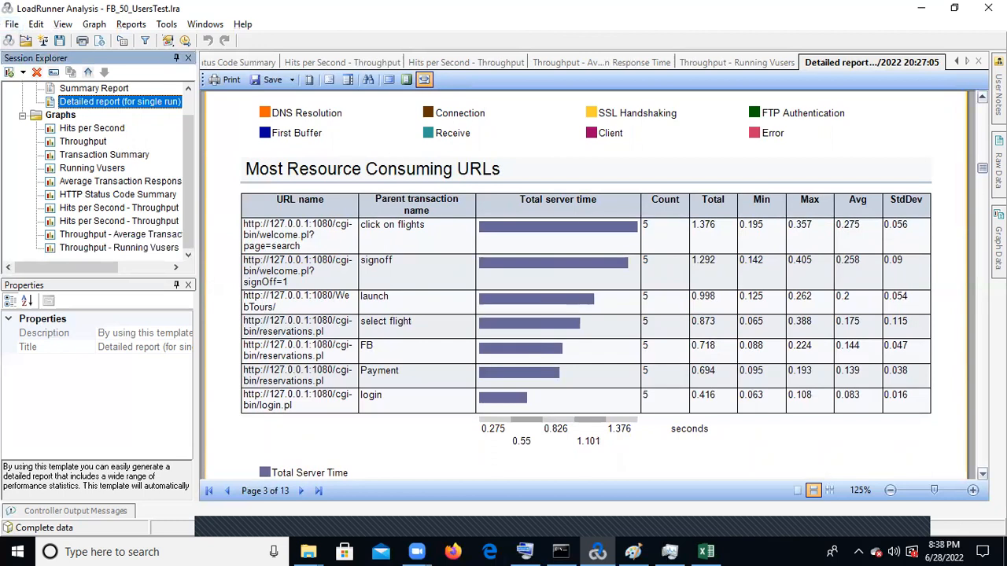
pyautogui.click(982, 168)
pyautogui.press('alt')
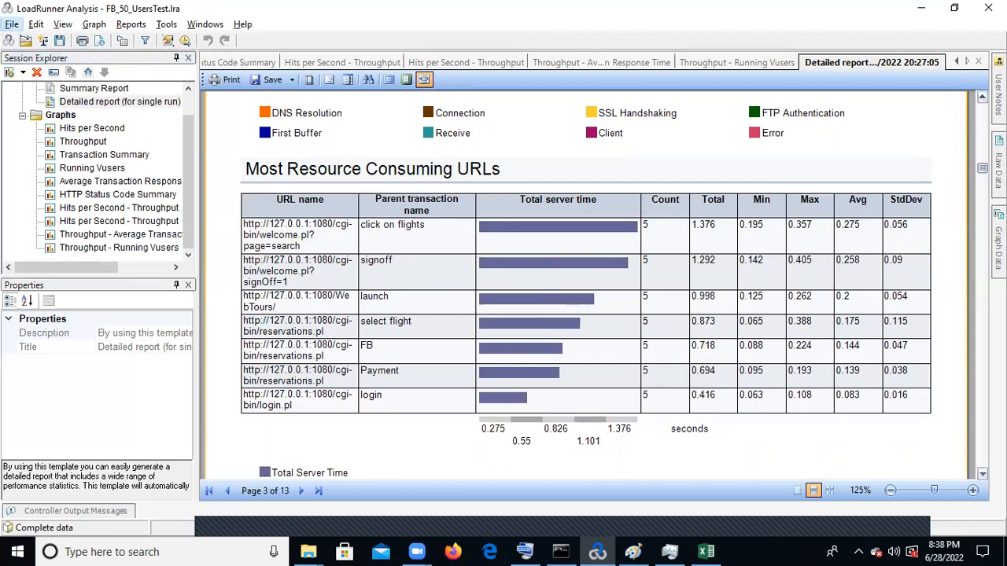
pyautogui.moveTo(982, 168); pyautogui.dragTo(983, 139)
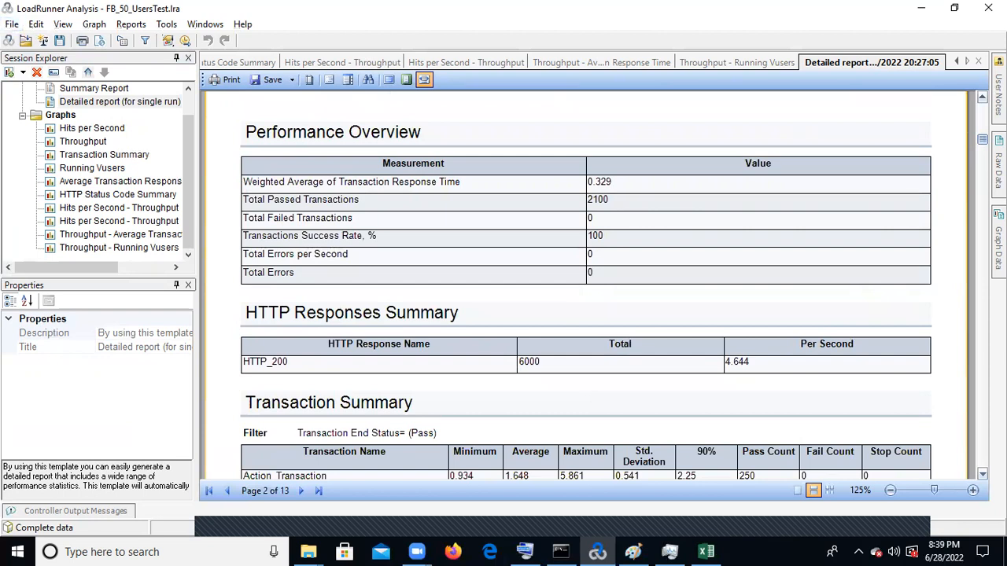
pyautogui.moveTo(501, 516); pyautogui.dragTo(423, 525)
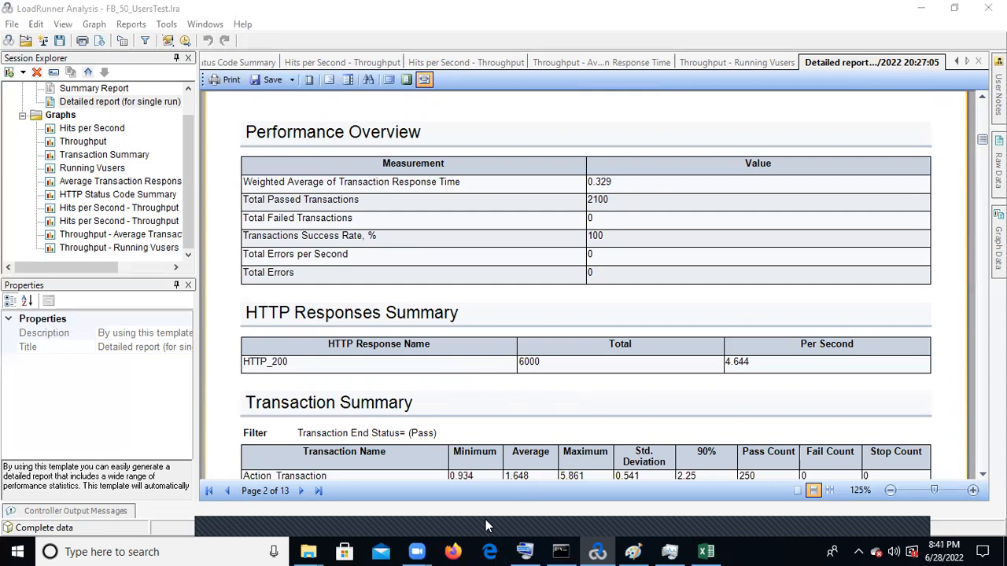
pyautogui.moveTo(461, 515)
pyautogui.mouseDown()
pyautogui.moveTo(468, 485)
pyautogui.moveTo(437, 492)
pyautogui.mouseUp()
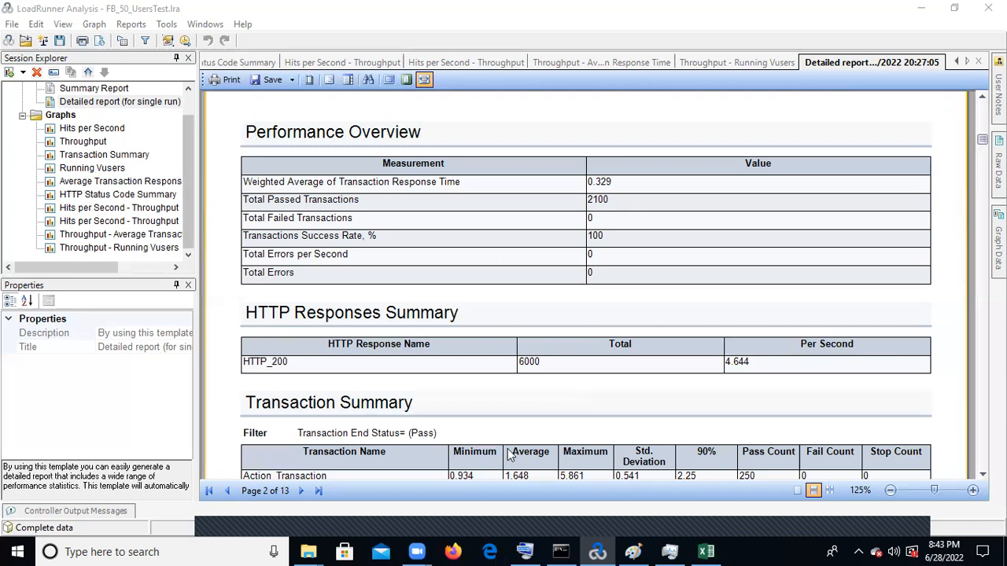
pyautogui.moveTo(456, 520)
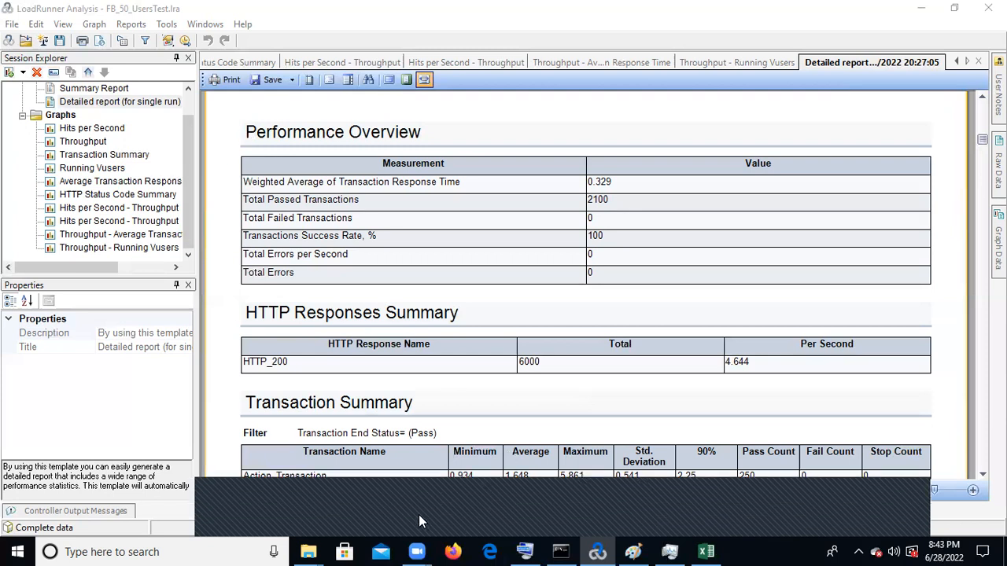